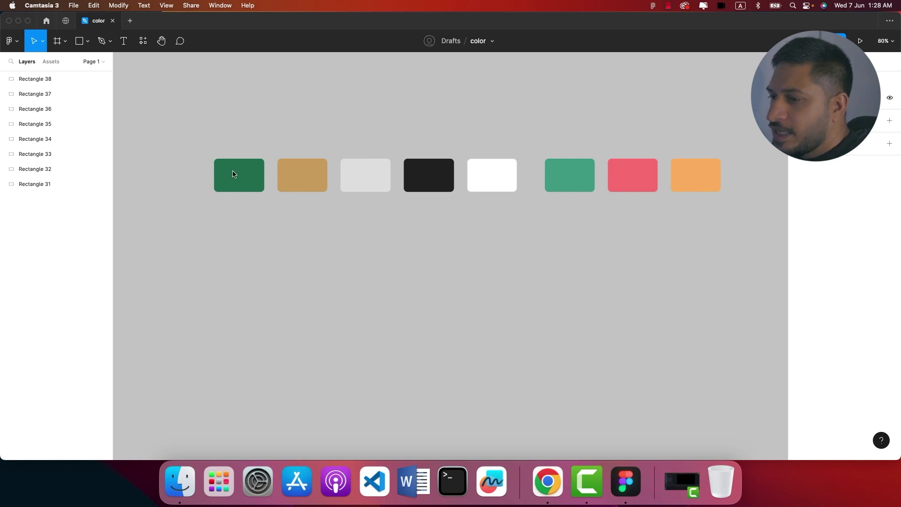
Inspect the fills of the green, tan, grey, black and white swatches, and the selection colors of the teal, pink and orange group.
click(236, 190)
click(302, 171)
click(238, 174)
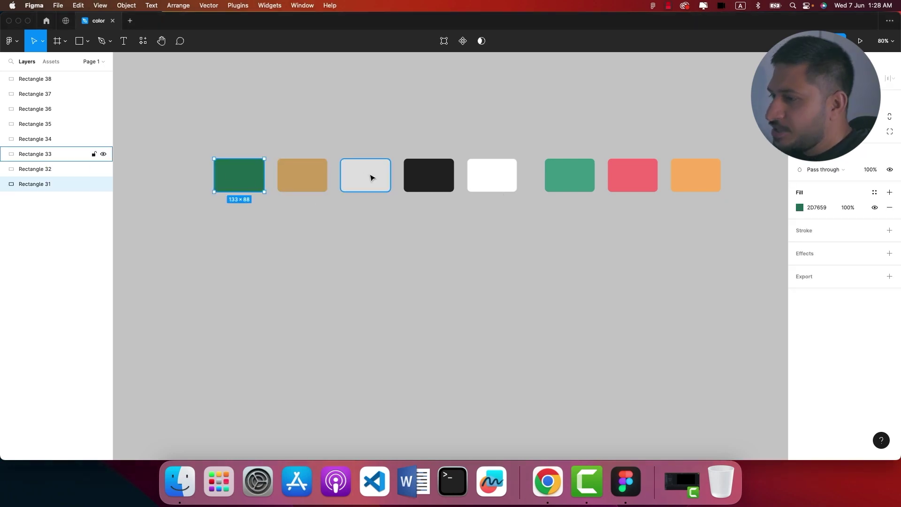
click(371, 176)
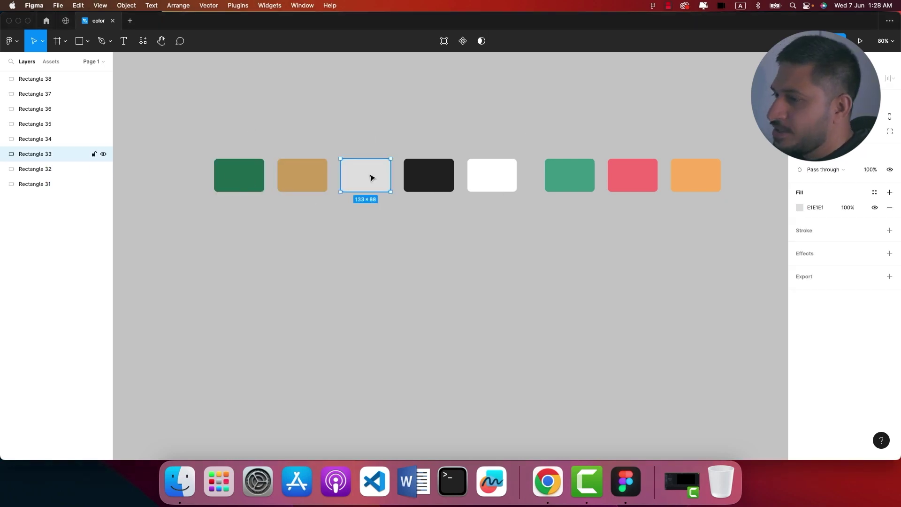
click(438, 184)
click(490, 184)
drag(540, 211, 727, 168)
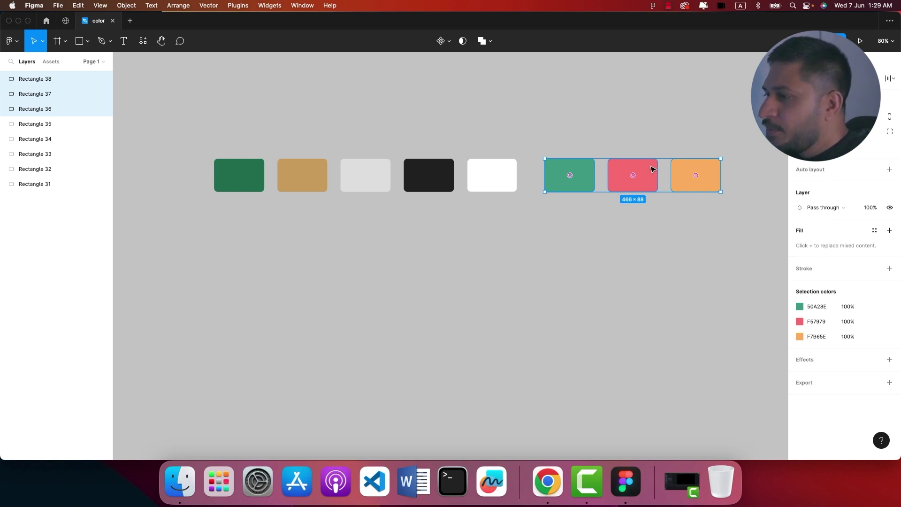
click(495, 214)
Add a text label reading "Primary Color" below the swatch row and set its font size to 24, keeping the weight Regular.
scroll(488, 219, down, 2)
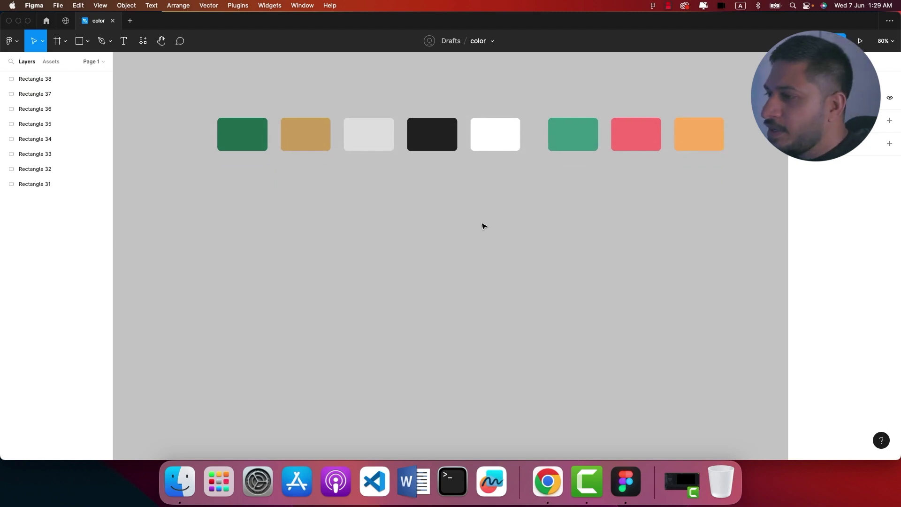
scroll(494, 181, down, 1)
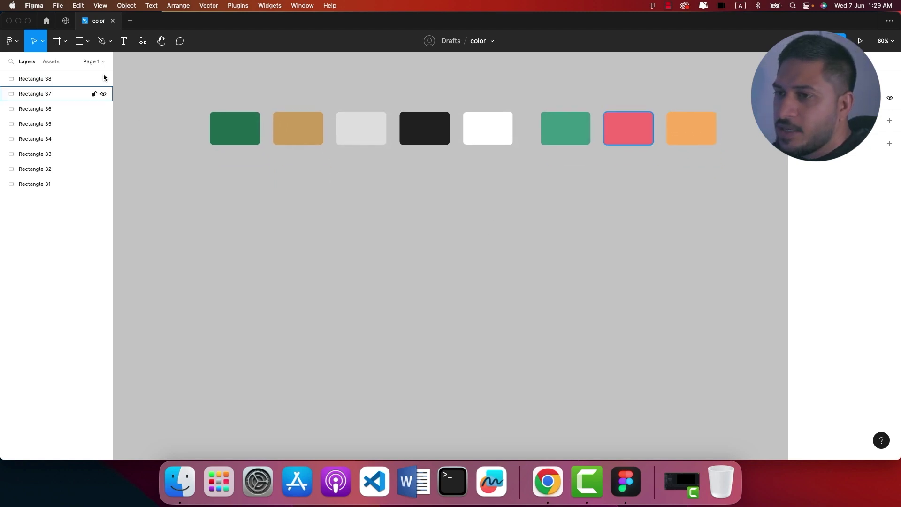
click(124, 41)
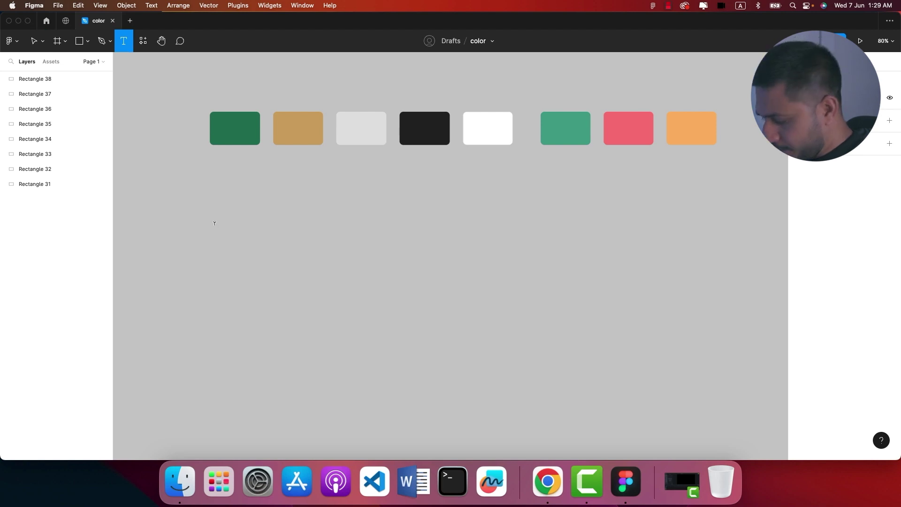
click(215, 223)
text(Primary Color)
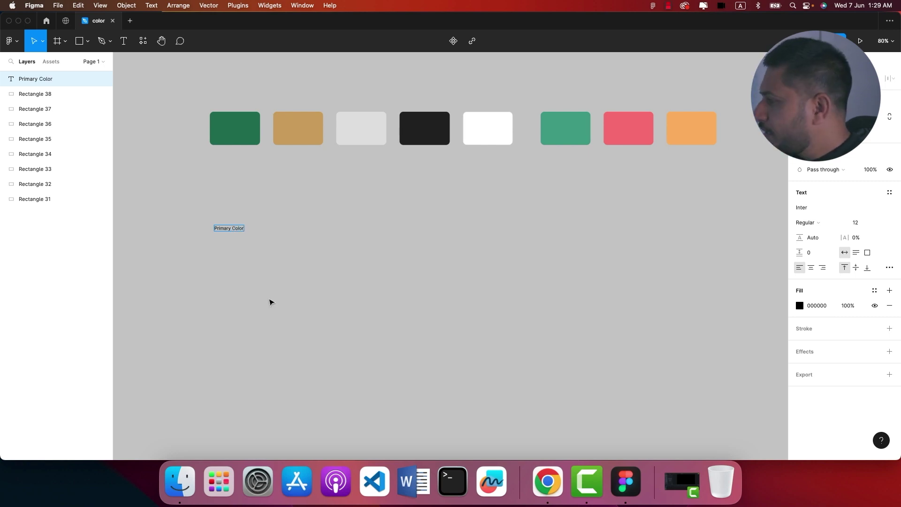
key(Escape)
click(860, 228)
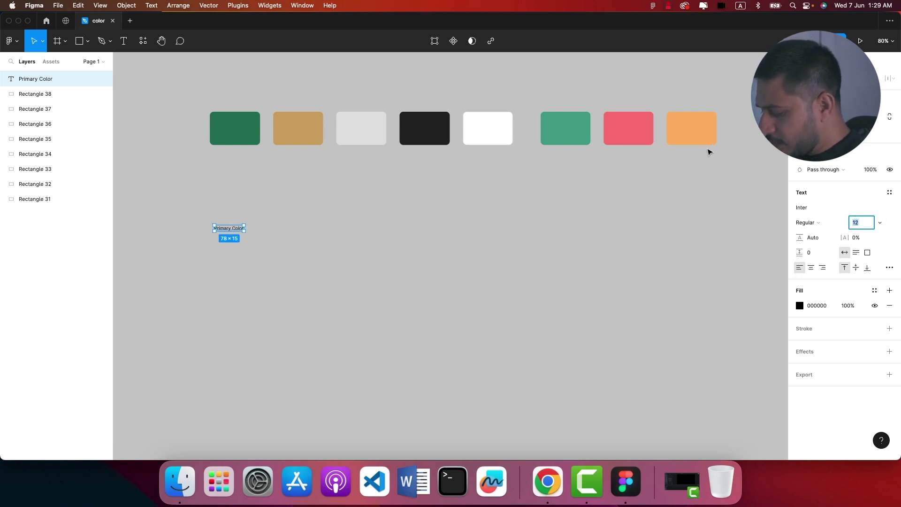
text(24)
key(Return)
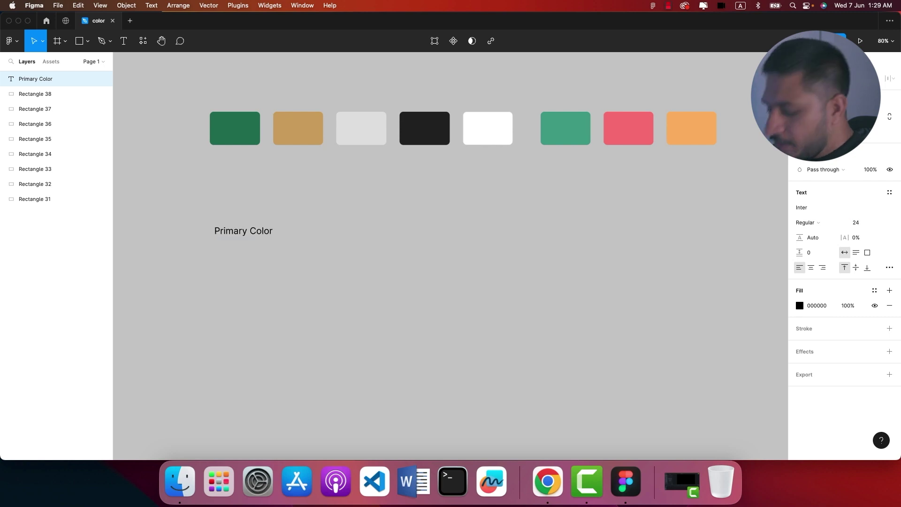
key(super+b)
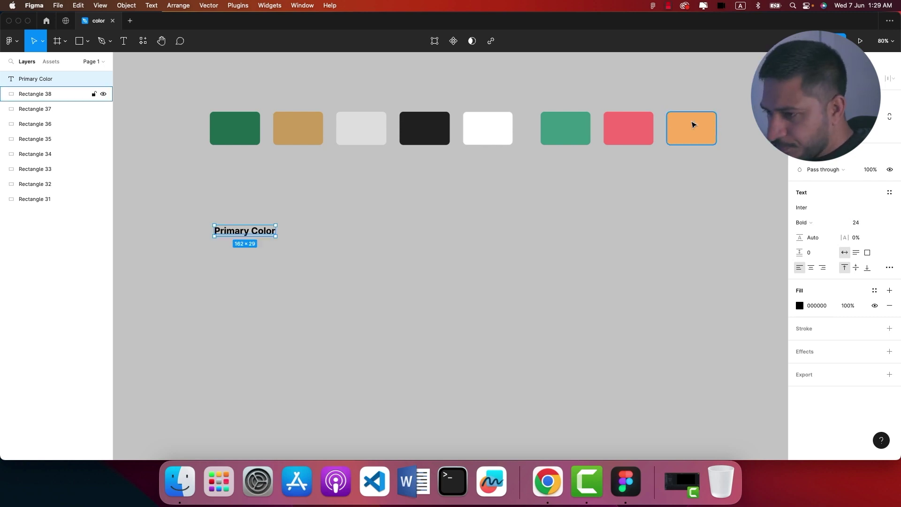
key(super+z)
Place a copy of the dark green swatch beside the Primary Color label, leaving the original in the palette row.
click(237, 140)
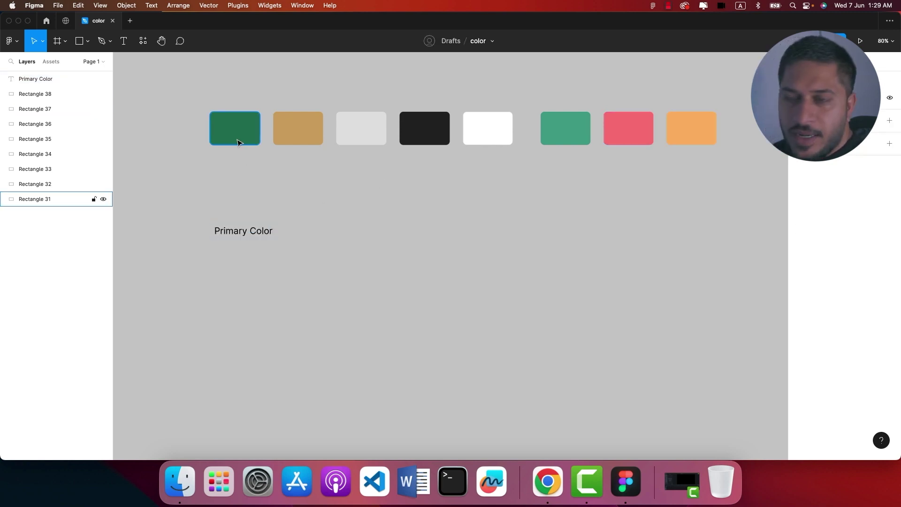
drag(237, 140, 314, 241)
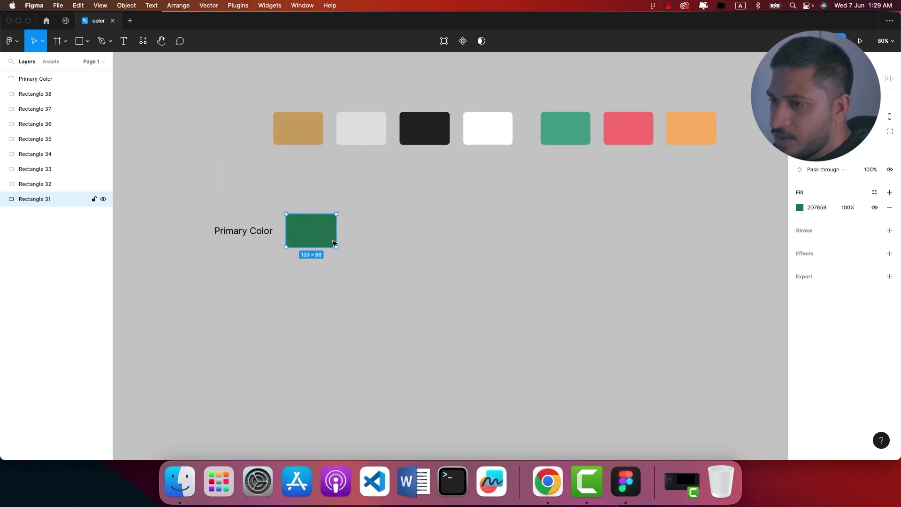
key(super+z)
drag(245, 125, 323, 228)
Duplicate the Primary Color label together with its green swatch and place the copy directly below as a second row.
drag(169, 197, 345, 263)
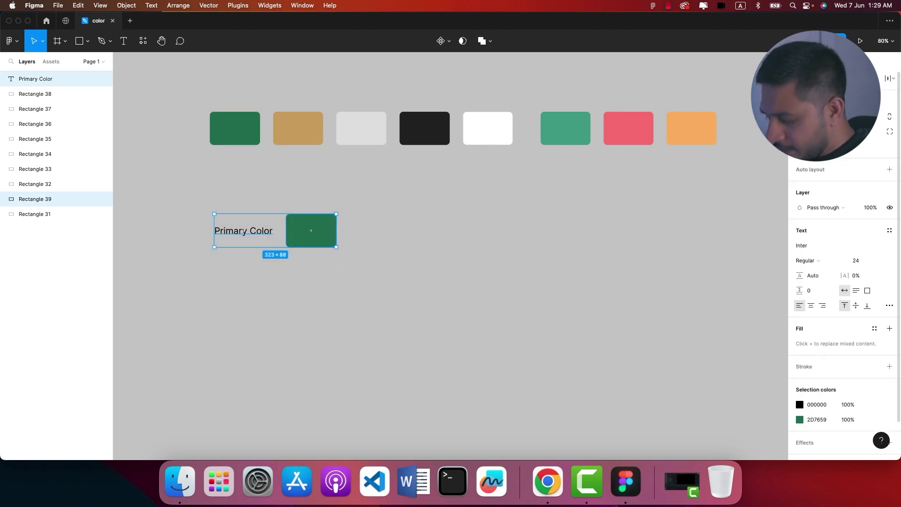
key(super+d)
drag(301, 242, 291, 294)
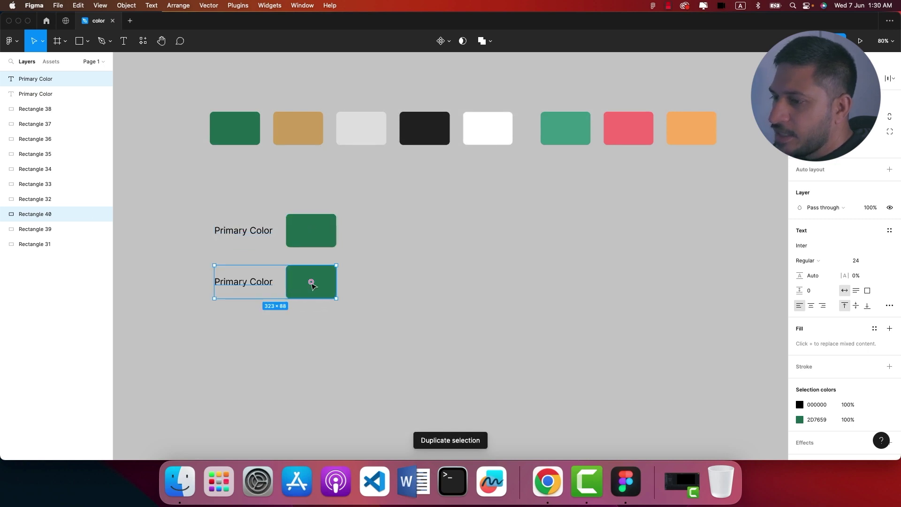
click(422, 216)
Fill the second row's swatch with the tan color sampled from the palette row.
click(311, 287)
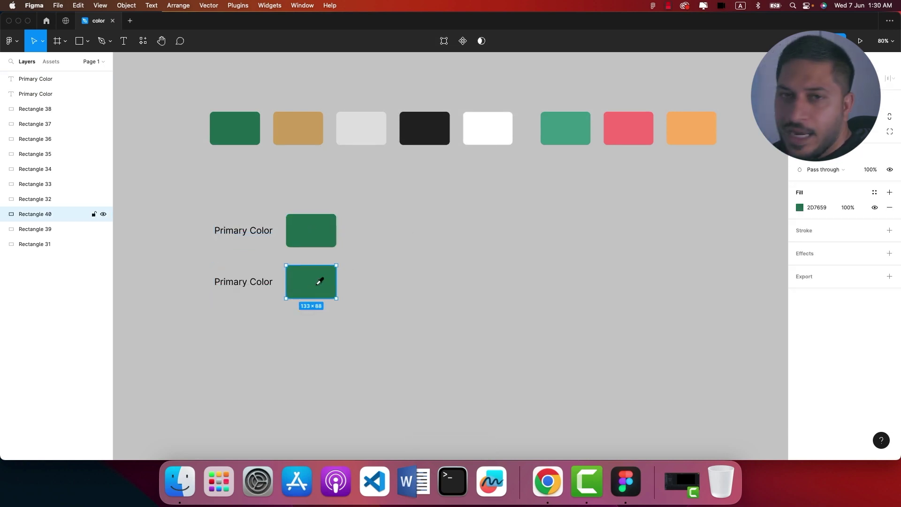
key(i)
click(306, 130)
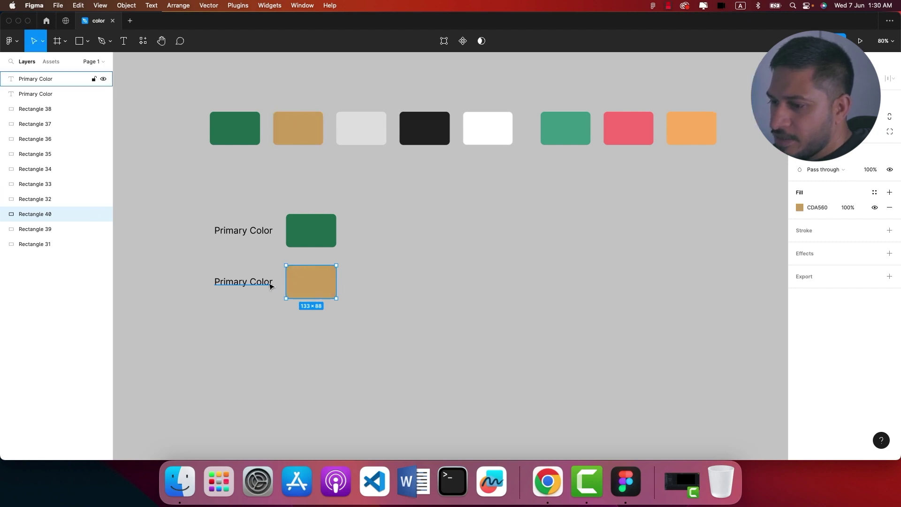
Right-align the text of both Primary Color labels.
double_click(224, 280)
key(Escape)
drag(254, 206, 256, 324)
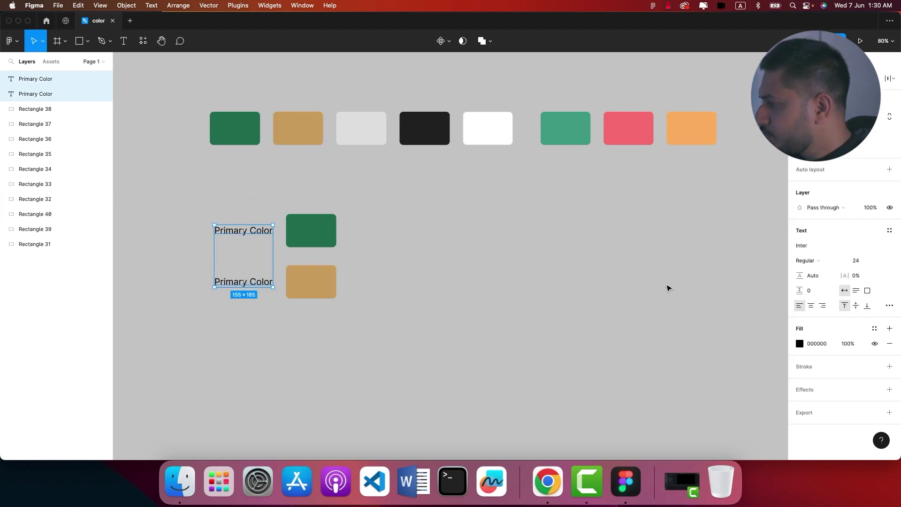
click(822, 305)
click(452, 319)
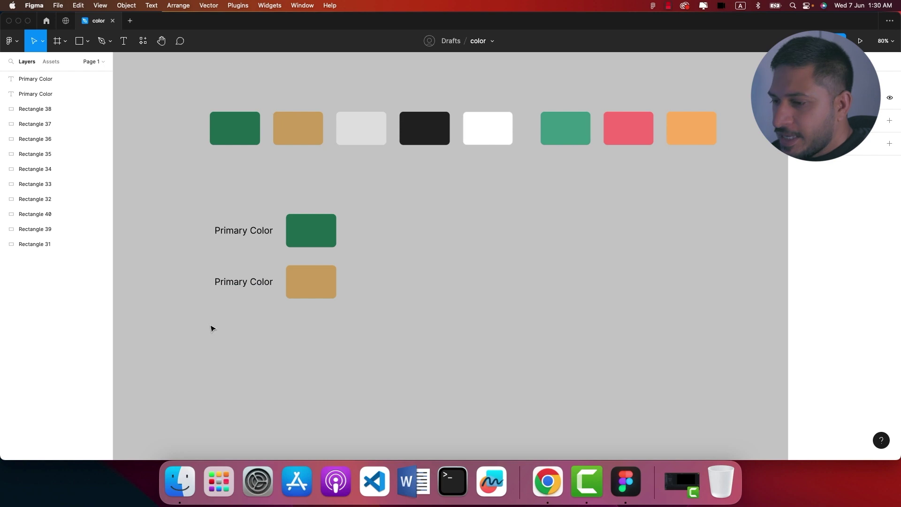
Change the label beside the tan swatch to "Secondary Color".
click(225, 282)
double_click(226, 282)
click(226, 281)
double_click(226, 281)
text(Secondary)
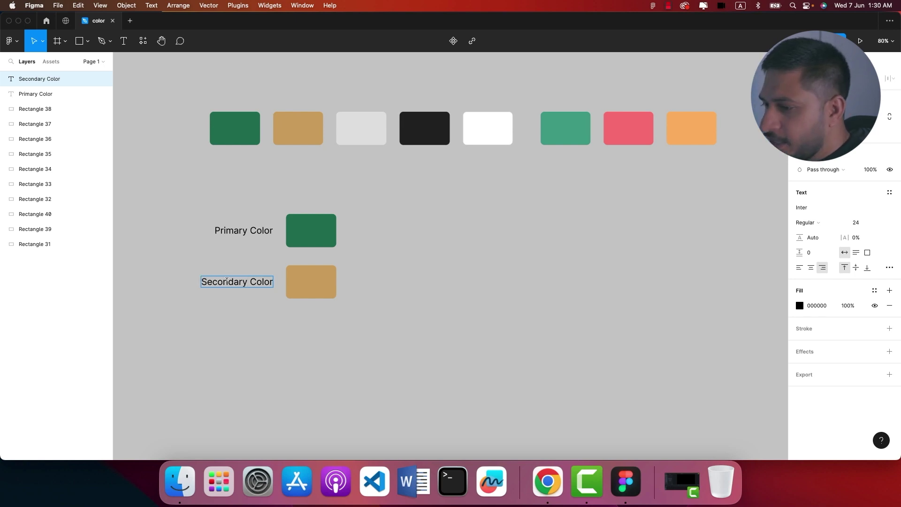
key(Escape)
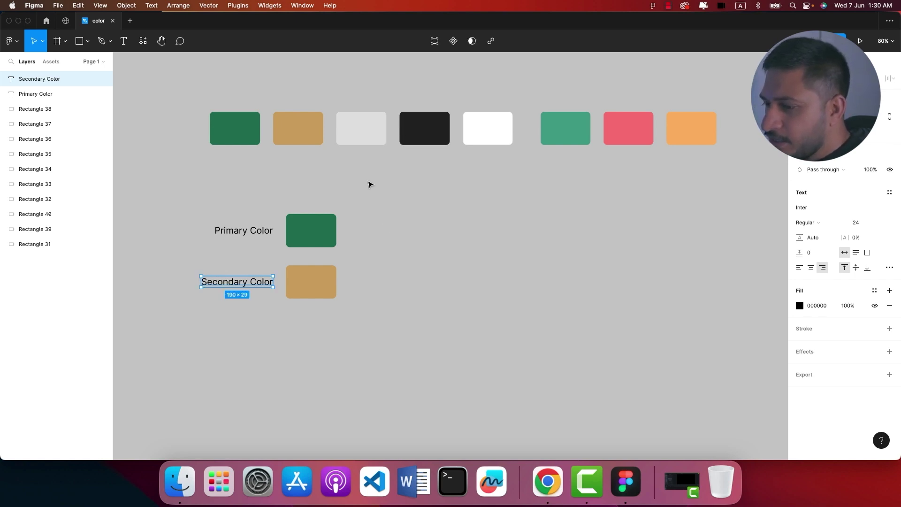
Duplicate the Secondary Color label with its tan swatch and place the copy directly below as a third row.
click(221, 333)
drag(211, 333, 346, 284)
key(super+d)
drag(288, 283, 296, 336)
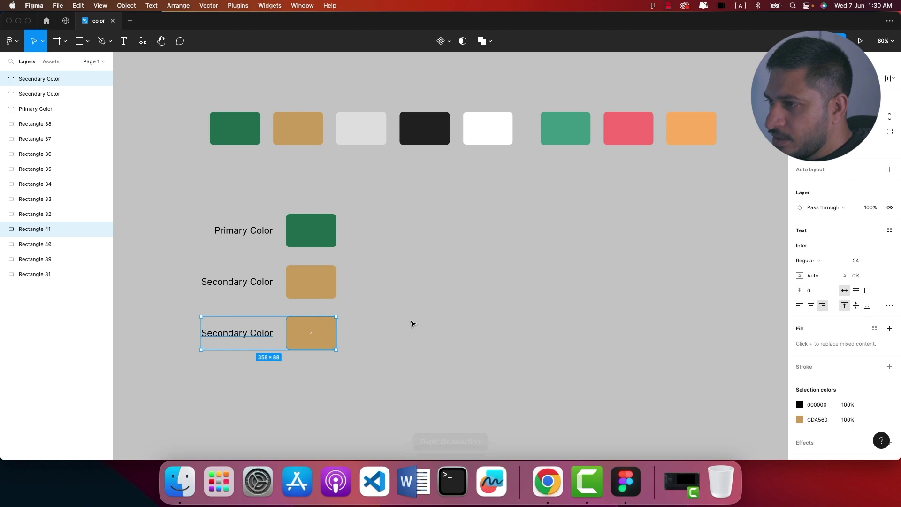
click(412, 322)
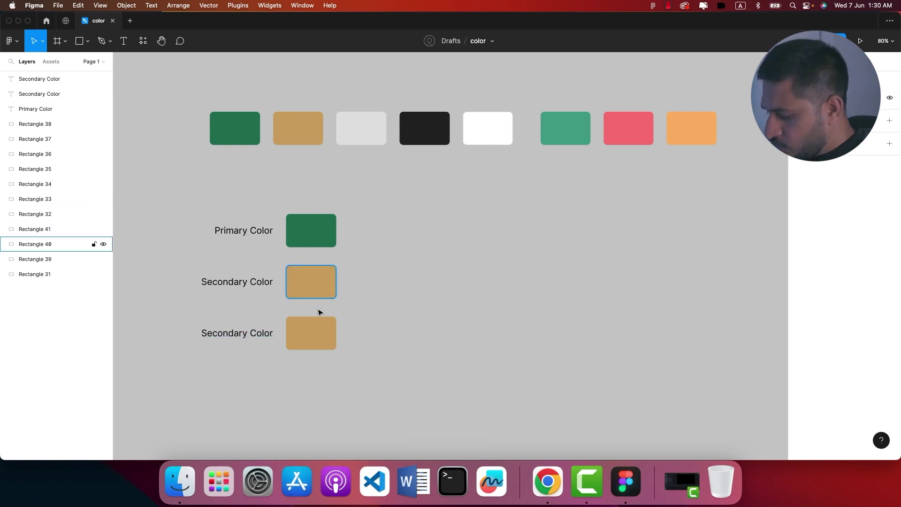
Fill the third row's swatch with the light grey sampled from the palette and change its label to "Neutral Color".
click(312, 334)
key(i)
click(359, 118)
double_click(258, 332)
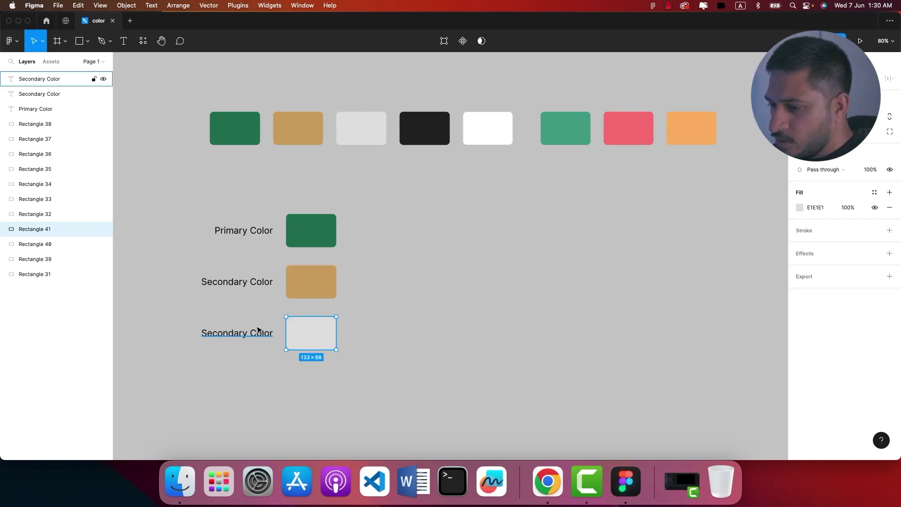
text(Neutral Color)
click(237, 361)
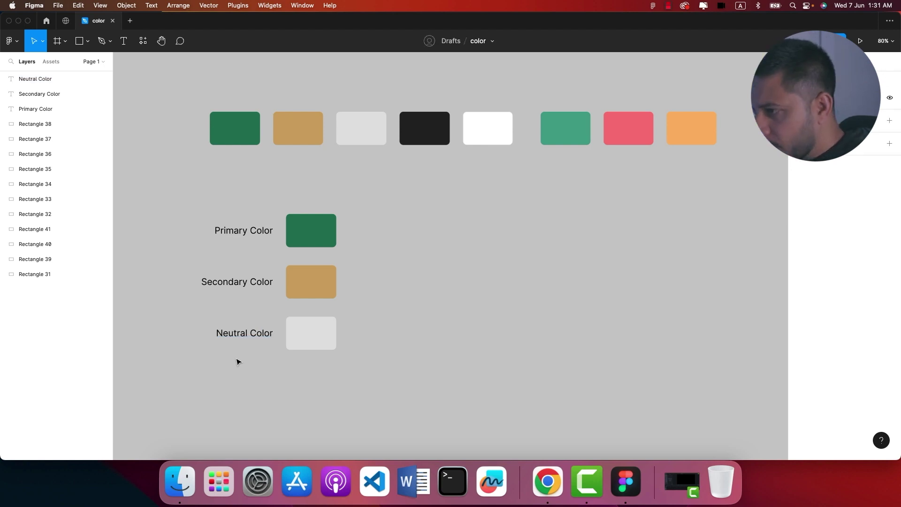
Duplicate the Neutral Color label with its grey swatch and place the copy directly below as a fourth row.
drag(421, 311, 417, 288)
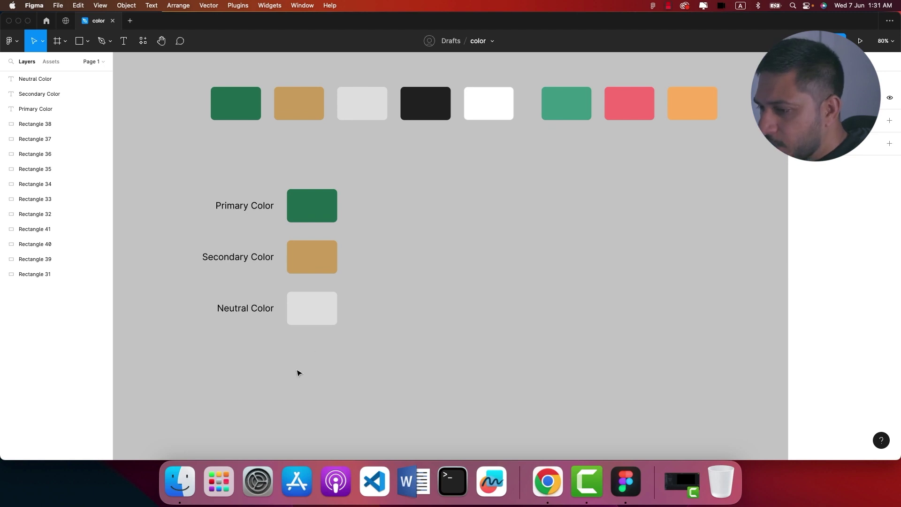
drag(174, 366, 295, 360)
key(super+d)
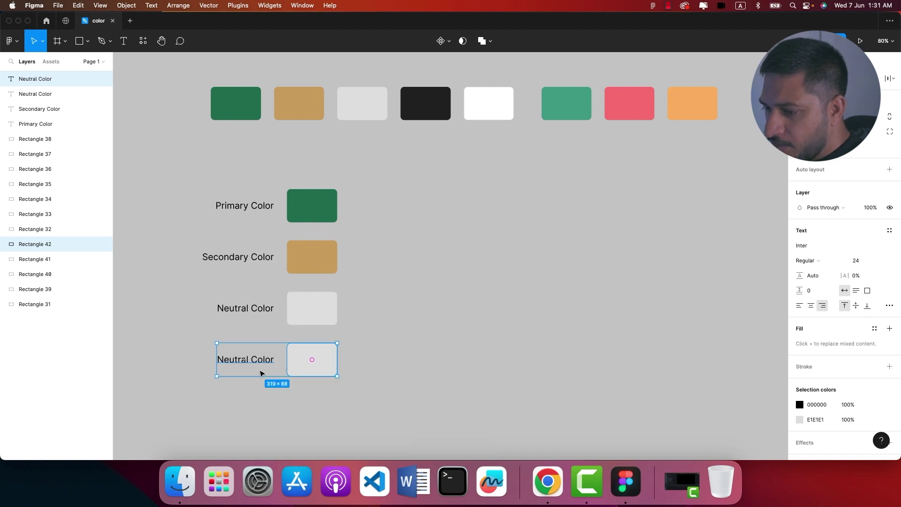
Change the fourth row's label to "Black Color" and fill its swatch with the near-black sampled from the palette.
double_click(242, 359)
text(Black)
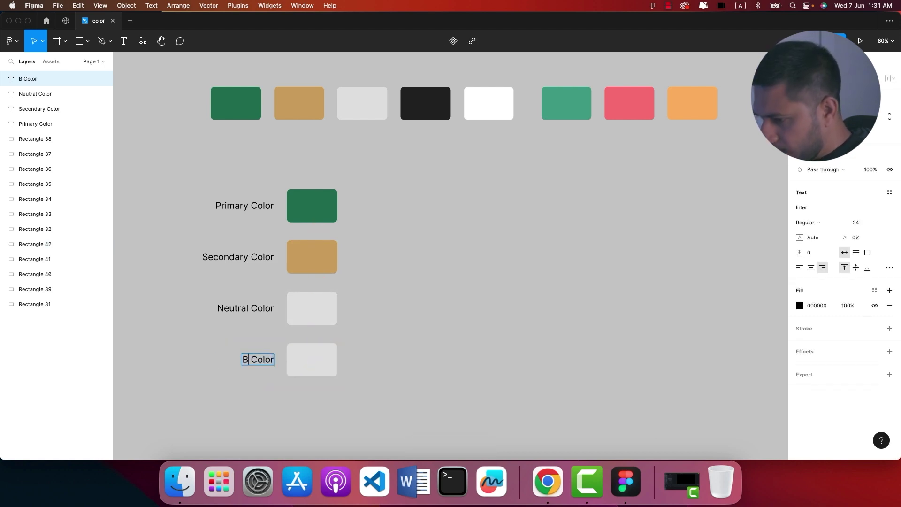
key(Escape)
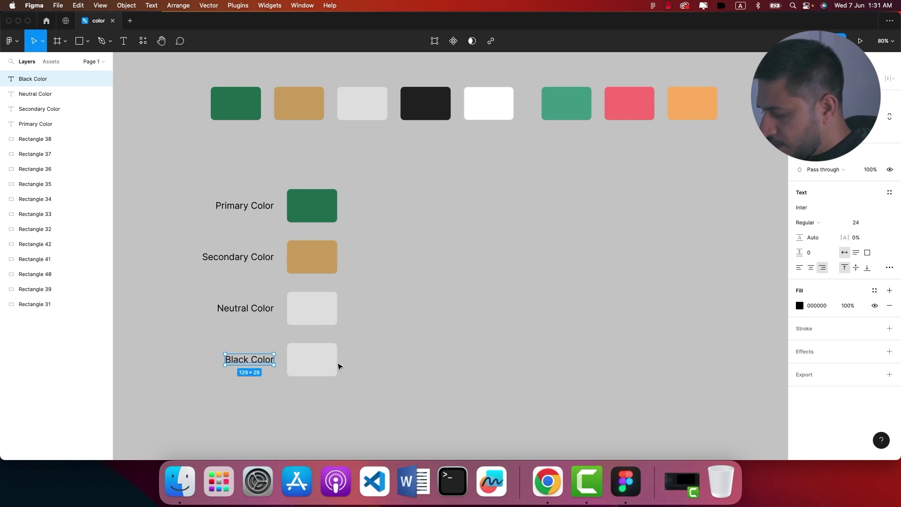
click(332, 362)
key(i)
click(424, 85)
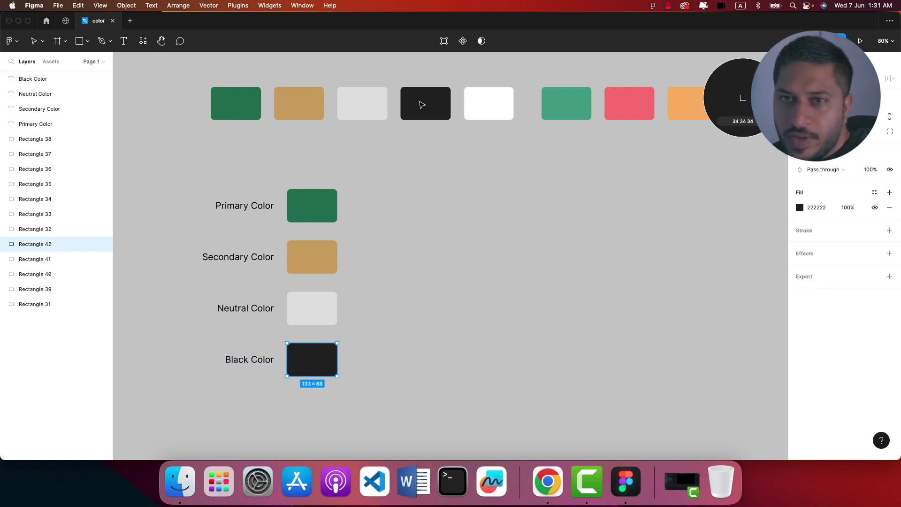
click(415, 340)
Duplicate the Black Color label with its swatch and place the copy directly below as a fifth row.
scroll(396, 356, down, 3)
drag(254, 345, 358, 288)
key(super+d)
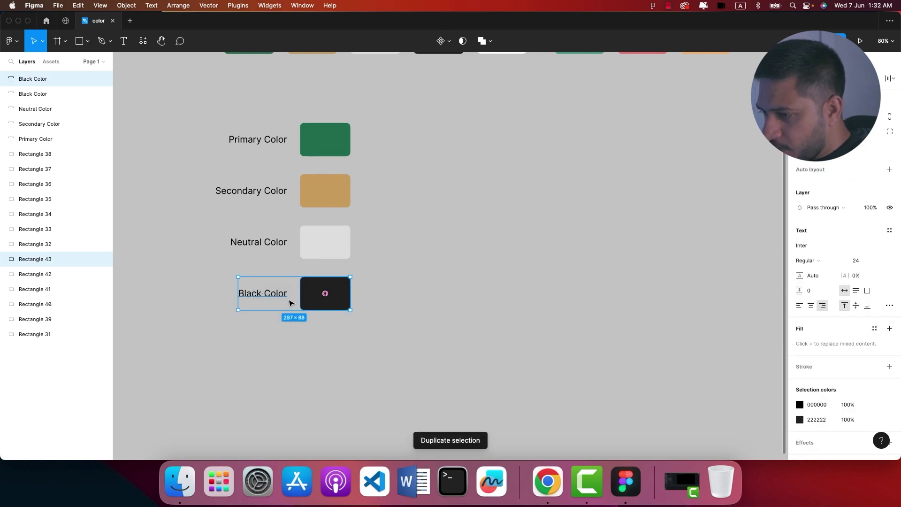
drag(302, 290, 303, 343)
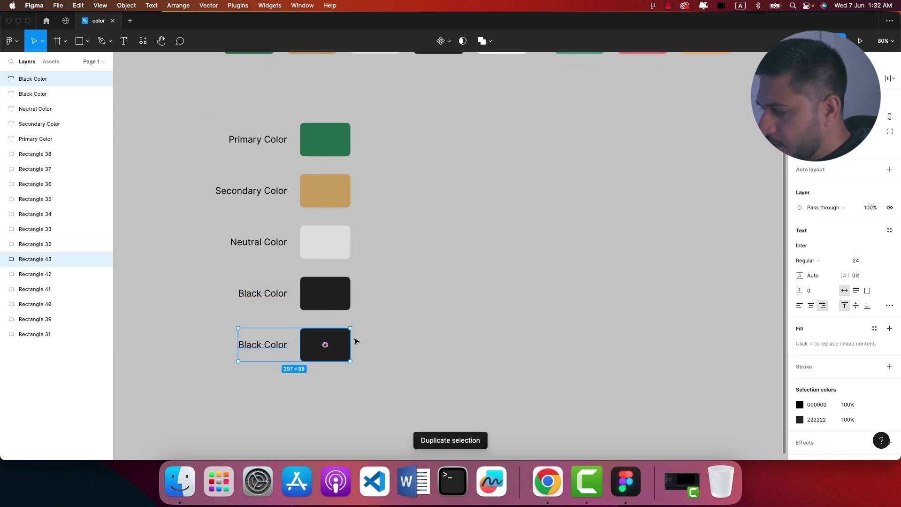
Set the fill of the fifth row's swatch to white (FFFFFF).
click(340, 345)
click(799, 207)
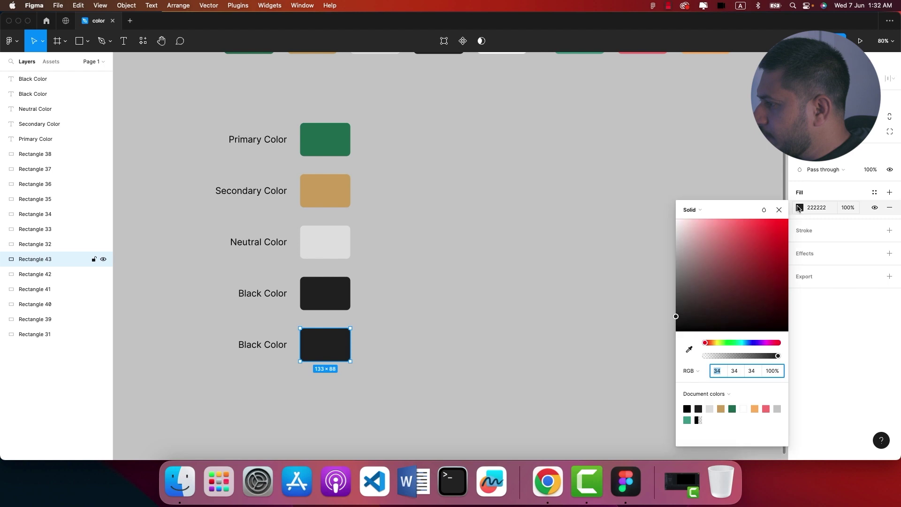
text(FFFFFF)
key(Return)
click(638, 193)
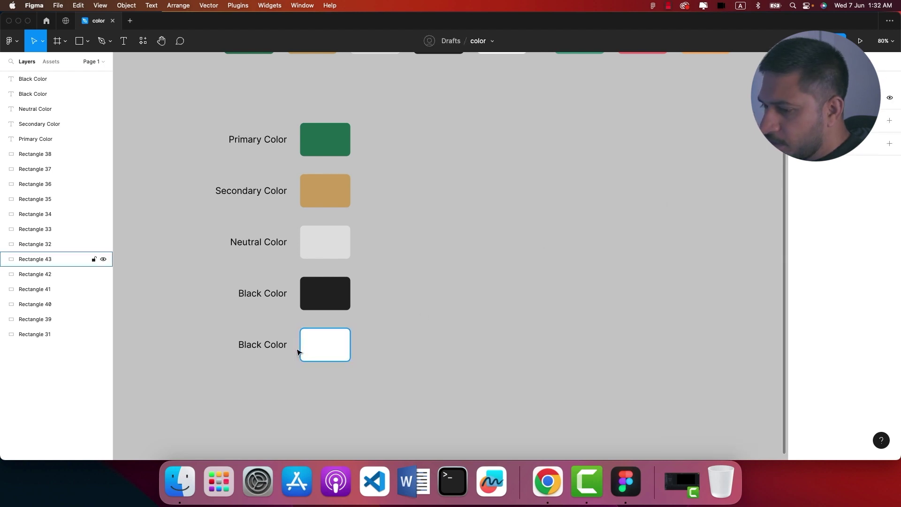
Change the label beside the white swatch to "white Color".
click(249, 345)
double_click(248, 345)
double_click(248, 344)
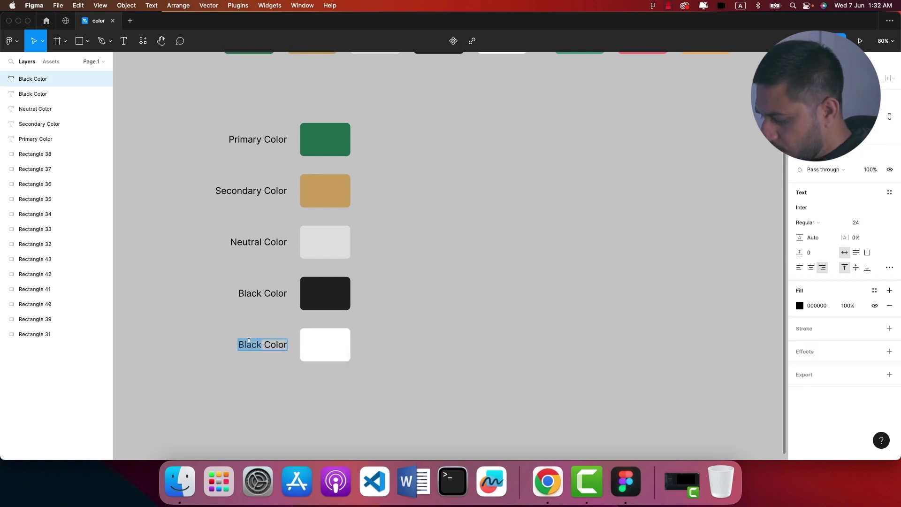
text(white)
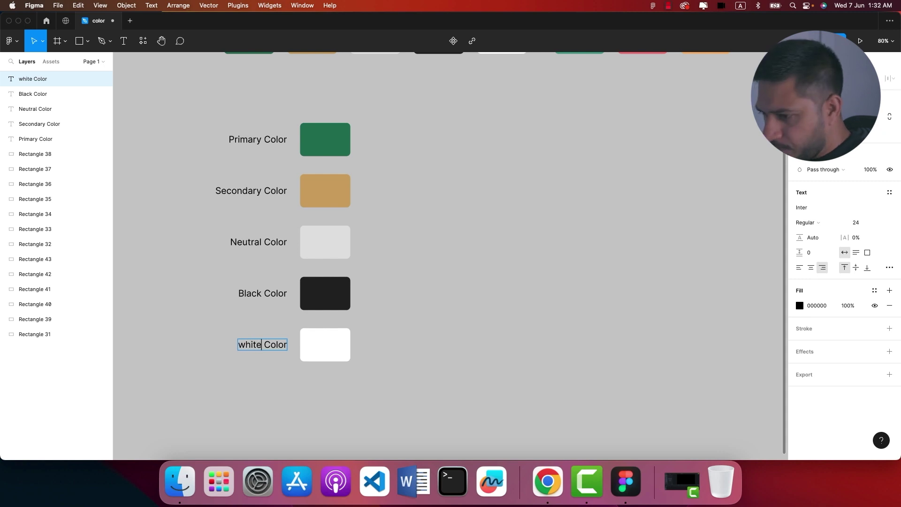
Capitalize the label beside the white swatch so it reads "White Color".
key(BackSpace)
text(W)
key(Escape)
click(384, 287)
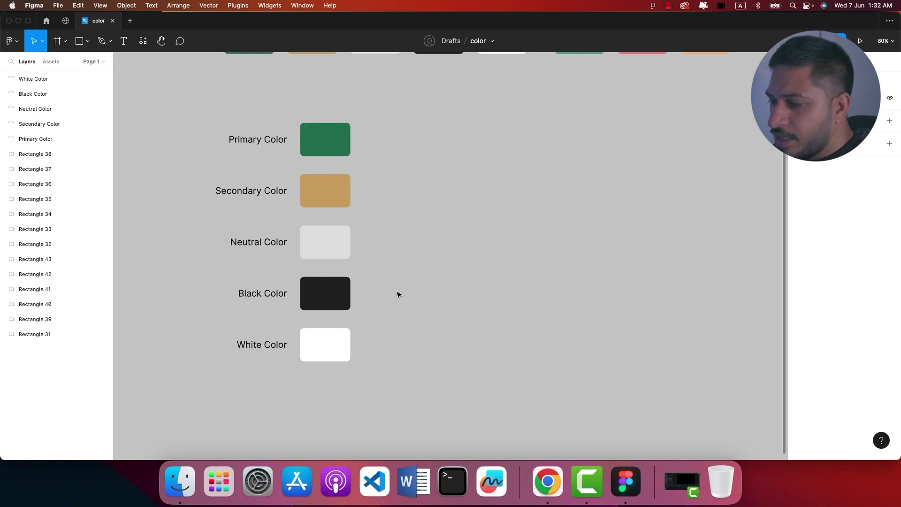
Duplicate the White Color label with its swatch and place the copy directly below as a sixth row.
scroll(397, 294, down, 3)
drag(224, 295, 392, 208)
key(super+d)
drag(322, 243, 318, 295)
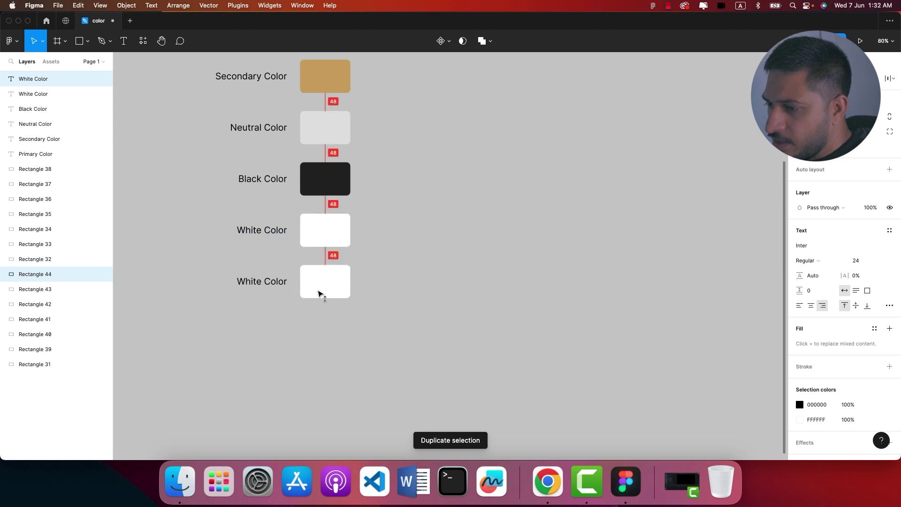
Change the sixth row's label to "Functional Color".
double_click(247, 280)
double_click(246, 278)
text(Functional)
key(Escape)
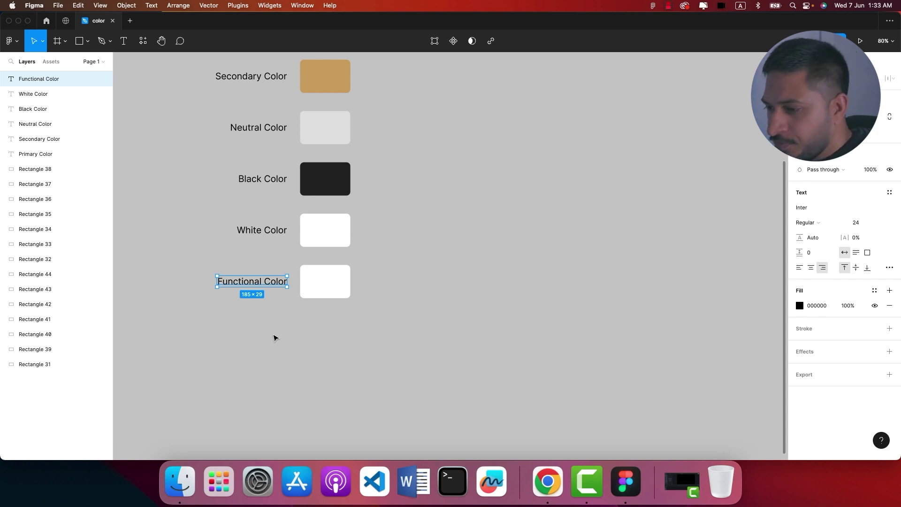
click(279, 339)
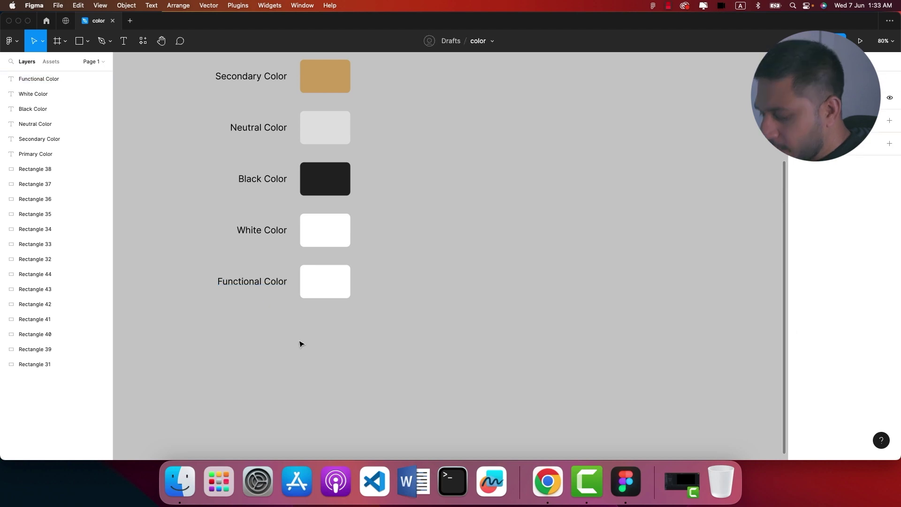
Duplicate the Functional Color swatch twice, placing the copies beside it in an evenly spaced row of three.
click(329, 290)
key(super+d)
drag(327, 290, 388, 292)
key(super+d)
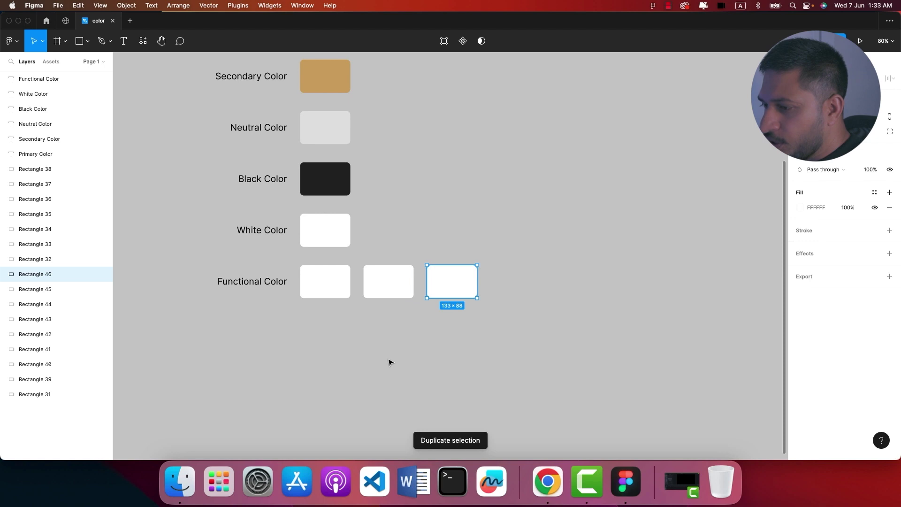
click(389, 362)
Fill the three Functional Color swatches, in order, with the light green, pink-red and orange sampled from the original swatches.
click(337, 296)
scroll(336, 296, down, 5)
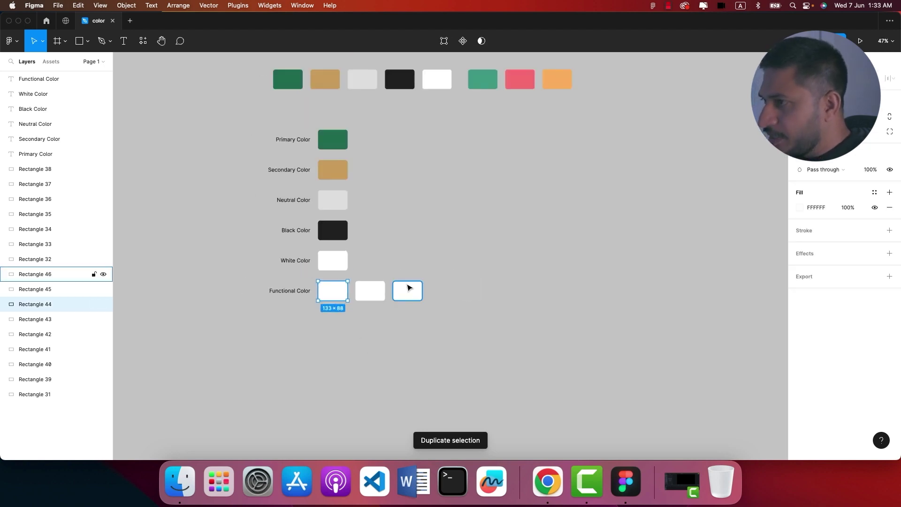
key(i)
click(485, 79)
click(376, 292)
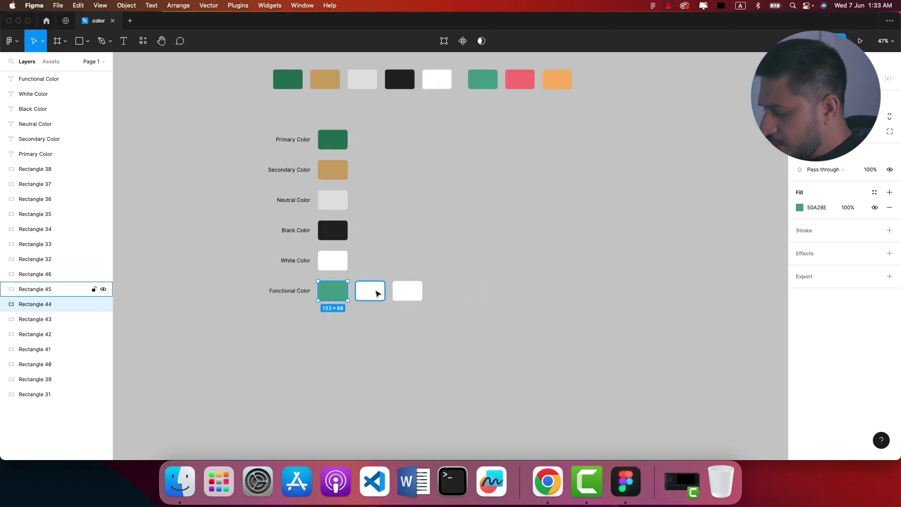
key(i)
click(526, 79)
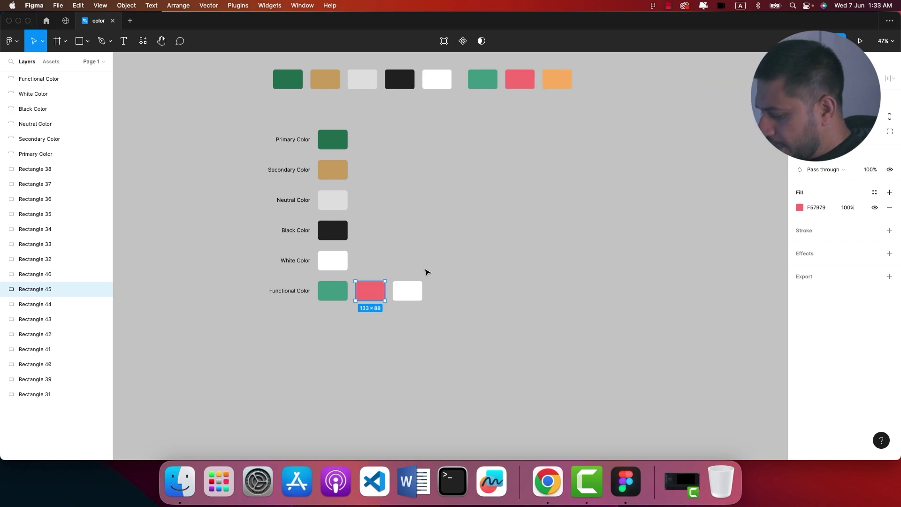
click(408, 291)
key(i)
click(557, 80)
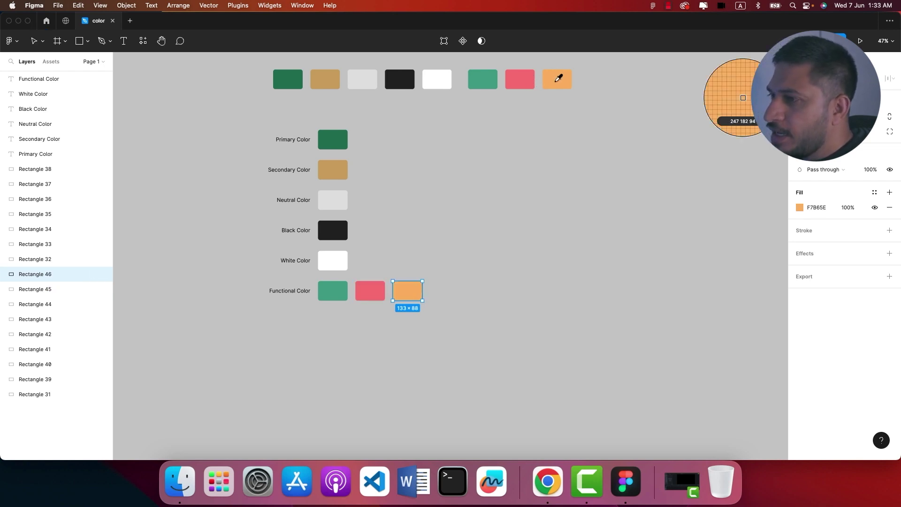
key(Escape)
Delete the whole row of original swatches above the labelled palette.
mouse_move(199, 70)
mouse_down()
mouse_move(455, 91)
mouse_move(573, 90)
mouse_up()
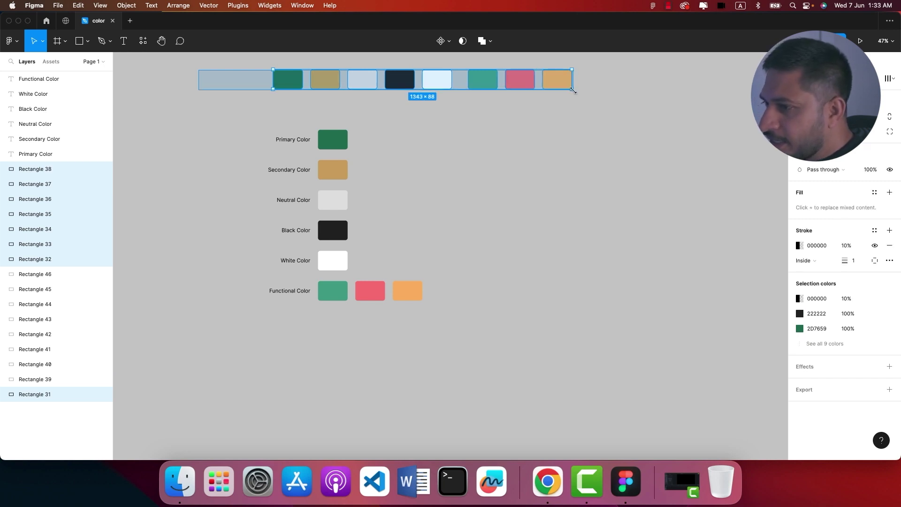
key(Delete)
scroll(367, 230, up, 3)
scroll(421, 222, up, 2)
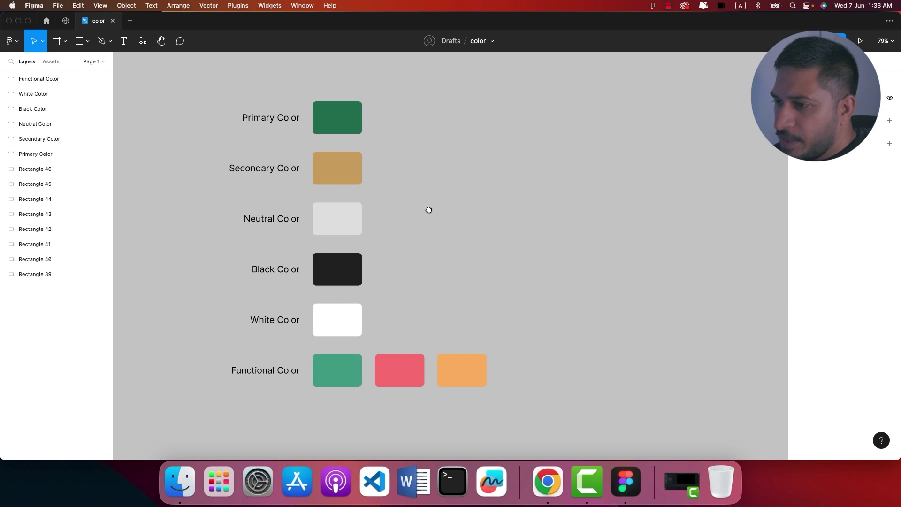
drag(430, 209, 403, 221)
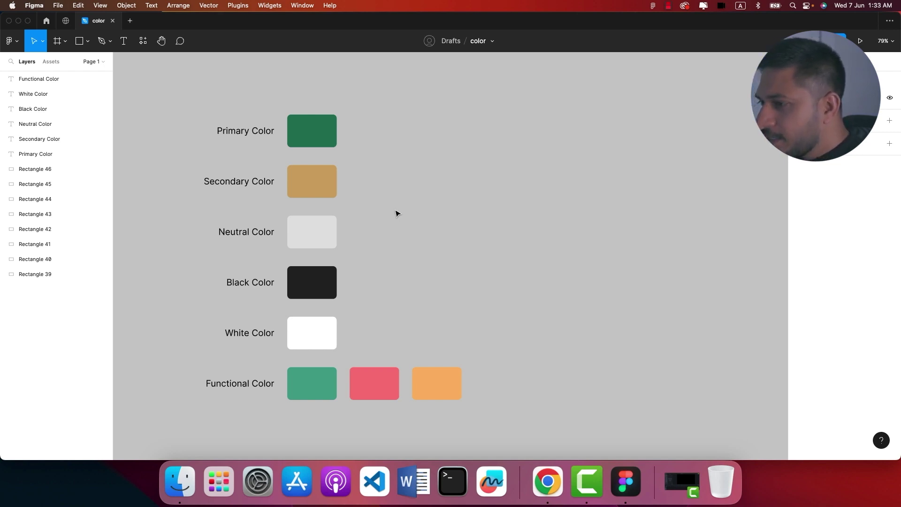
Place a copy of the entire labelled palette, with all six rows, directly below the original.
scroll(398, 209, down, 5)
drag(444, 253, 457, 192)
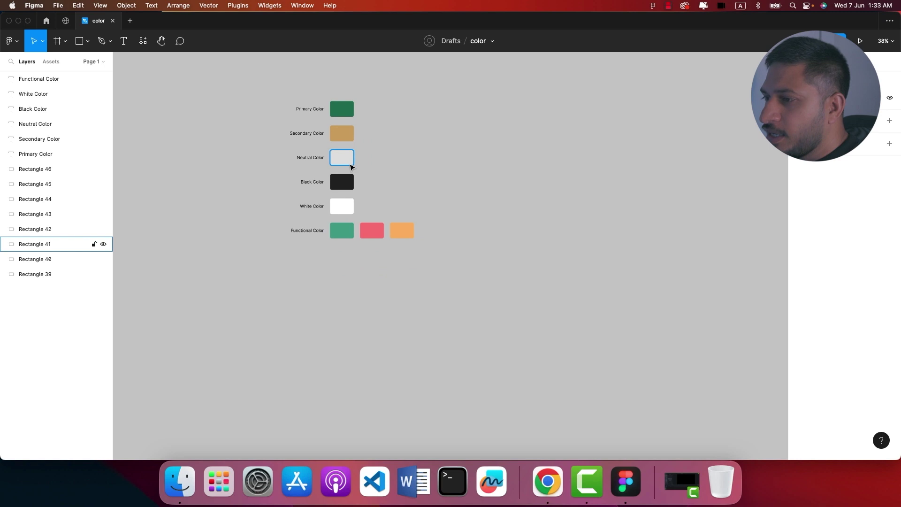
drag(213, 80, 473, 296)
drag(341, 133, 341, 333)
click(436, 323)
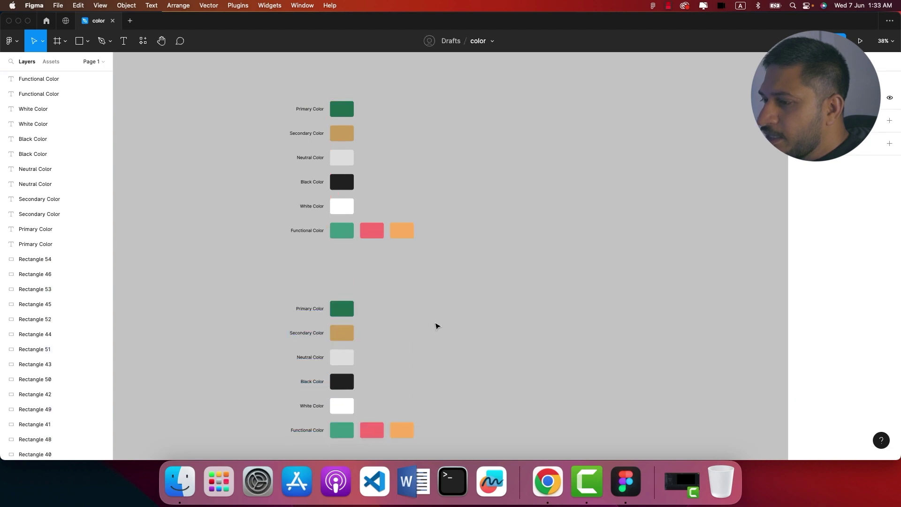
In the lower palette, duplicate the primary, secondary and neutral swatches and place the copies beside them as a second column.
scroll(441, 281, down, 5)
scroll(383, 233, up, 4)
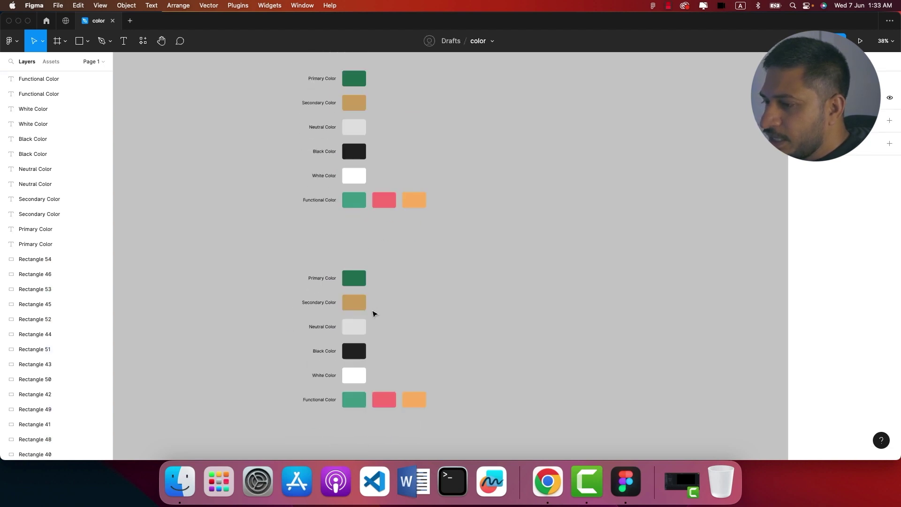
scroll(374, 312, up, 5)
drag(428, 298, 402, 204)
click(278, 374)
click(292, 323)
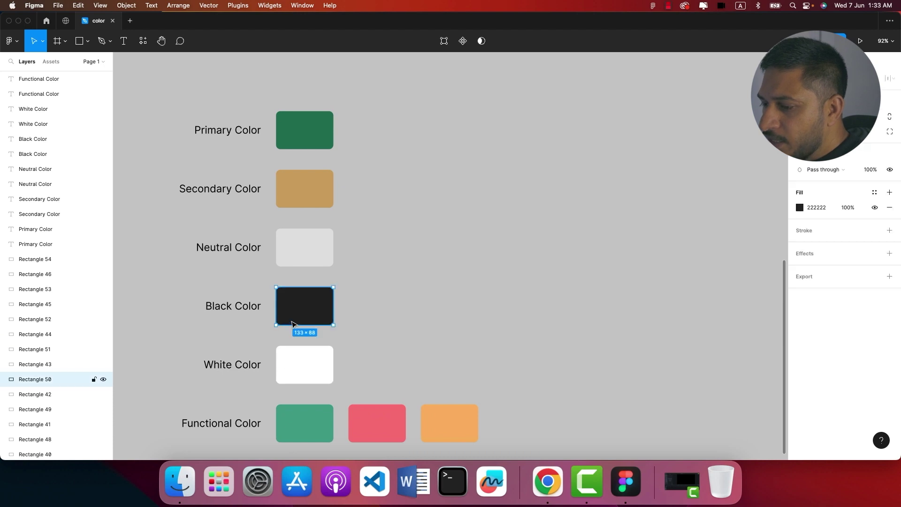
click(292, 371)
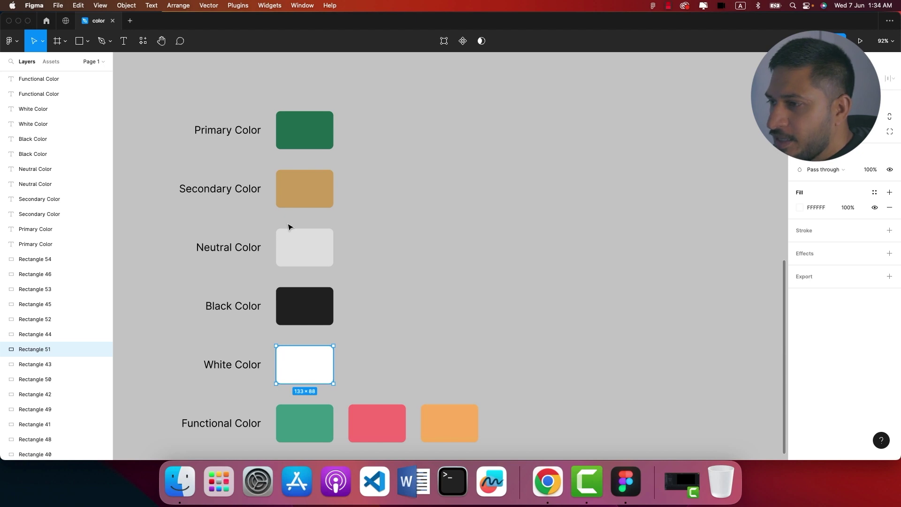
drag(356, 114, 285, 269)
key(super+d)
drag(288, 200, 363, 212)
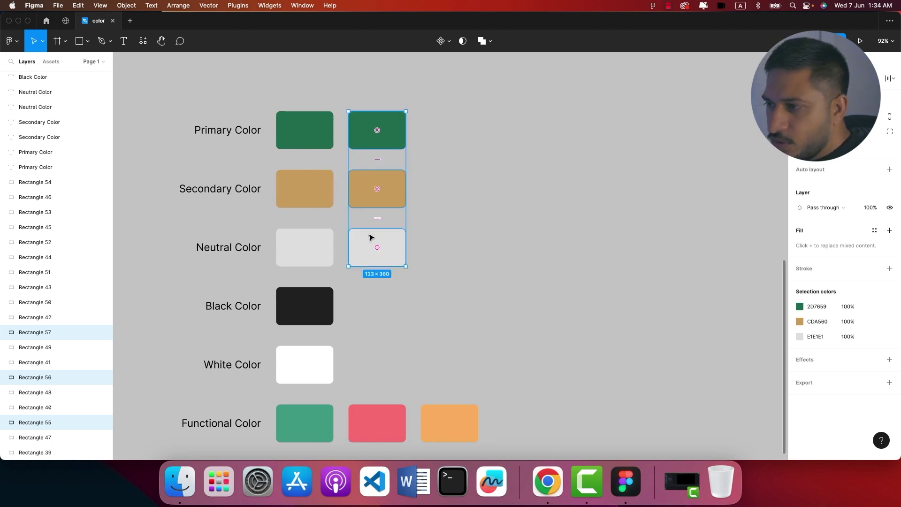
Repeat the column duplication until the primary, secondary and neutral rows each have nine evenly spaced swatches.
key(super+d)
key(super+d)
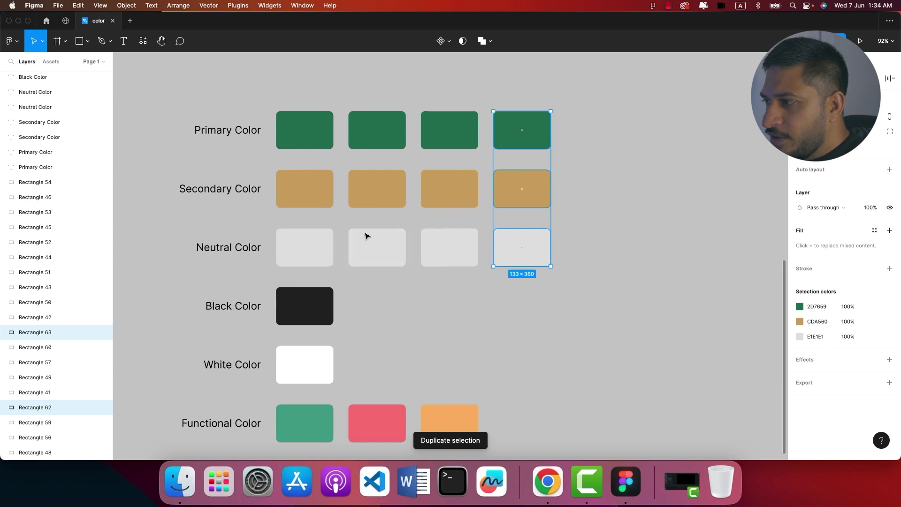
key(super+d)
key(super+d)
key(super+d)
key(super+d)
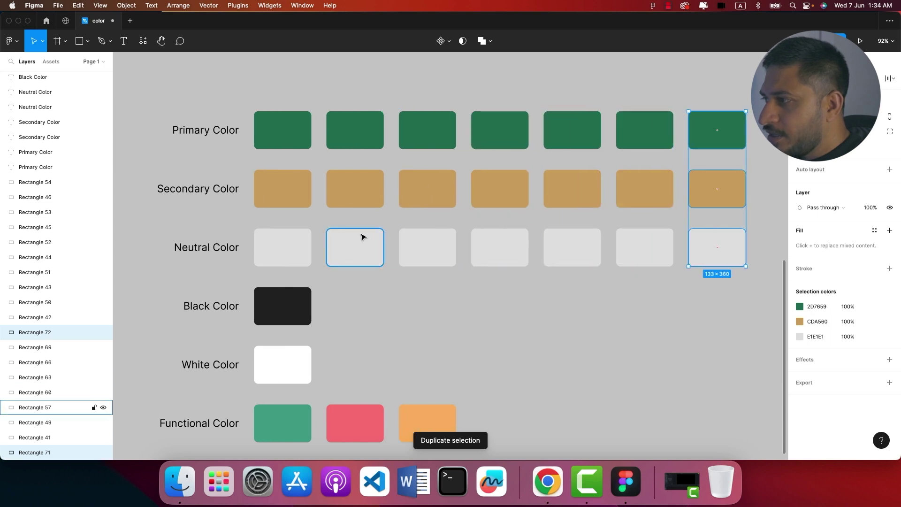
scroll(499, 249, down, 5)
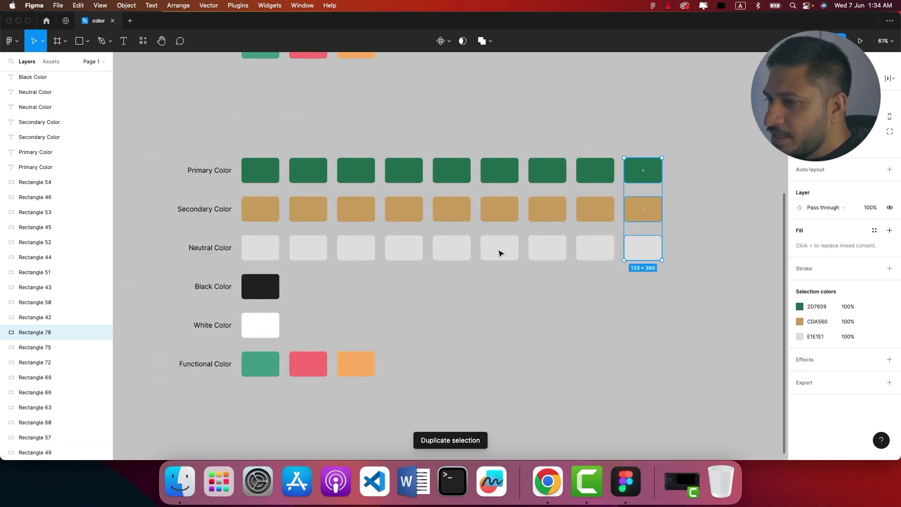
drag(234, 188, 648, 177)
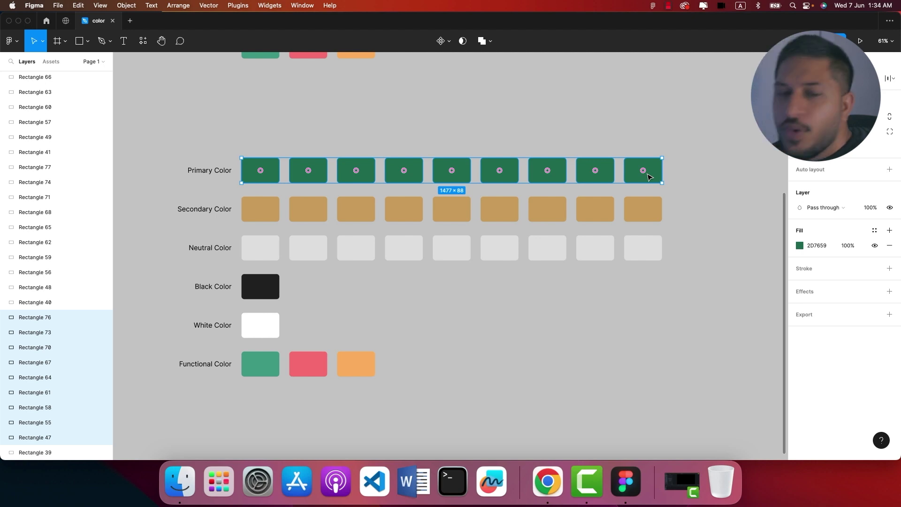
click(483, 305)
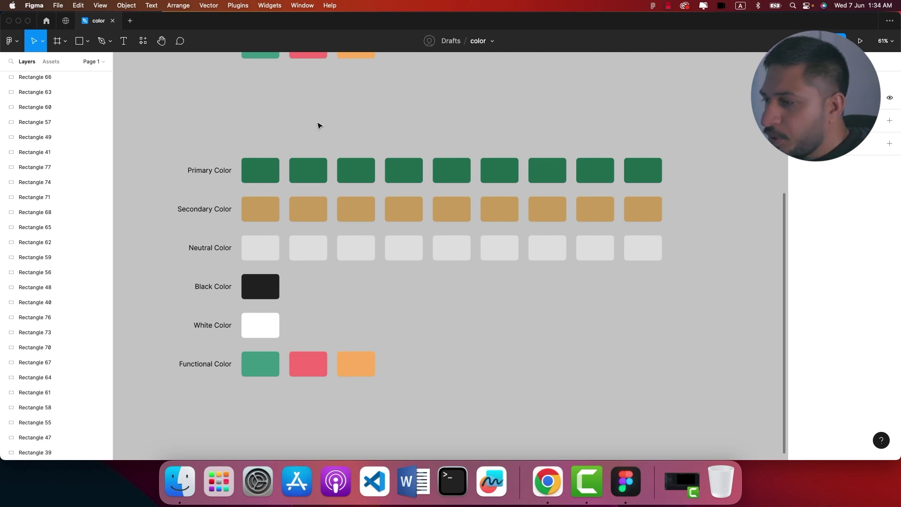
drag(450, 134, 465, 292)
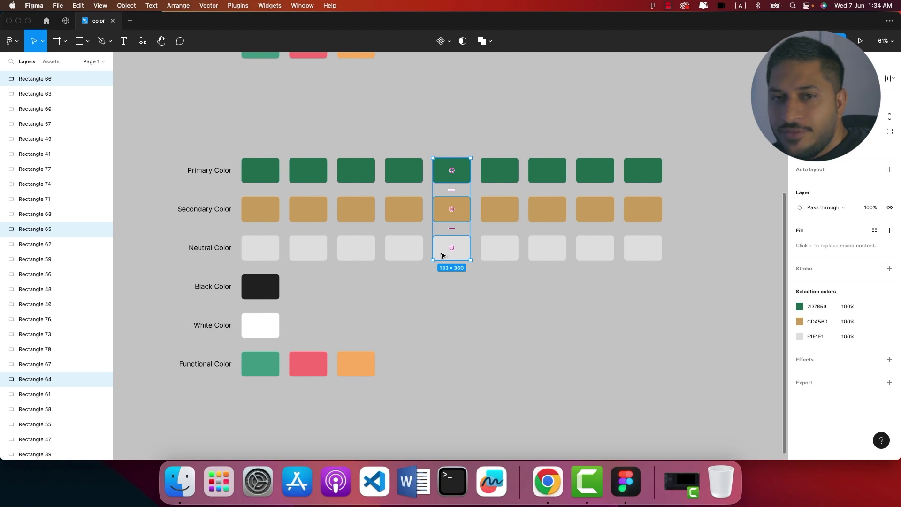
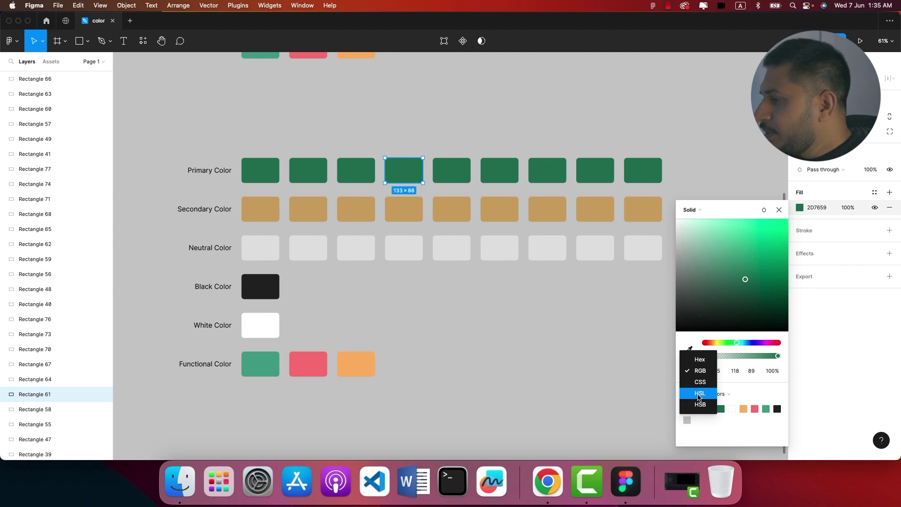
Switch the fourth Primary Color swatch's fill to HSL and set its lightness to 42 and saturation to 55.
click(699, 393)
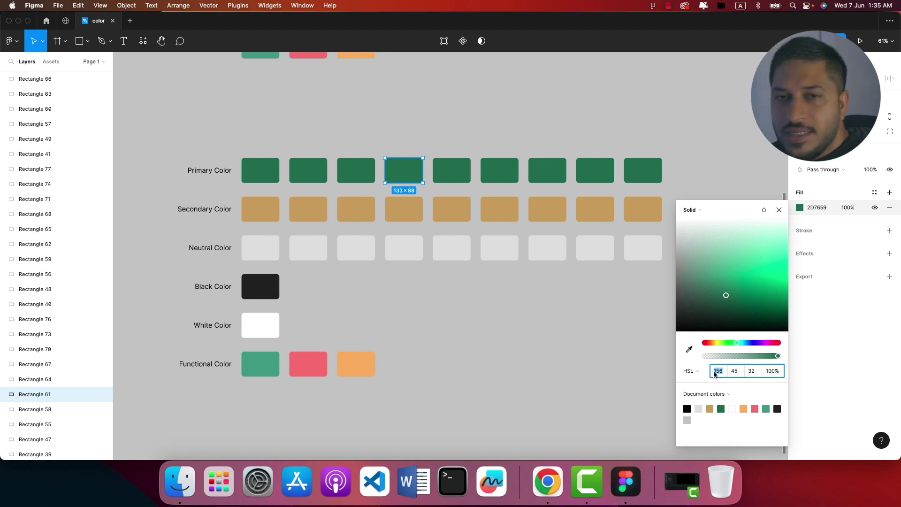
click(755, 373)
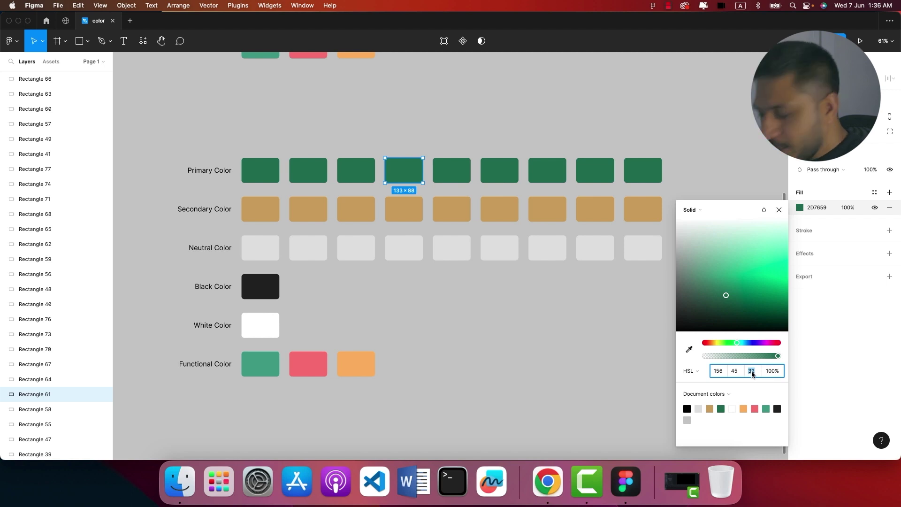
key(shift+Up)
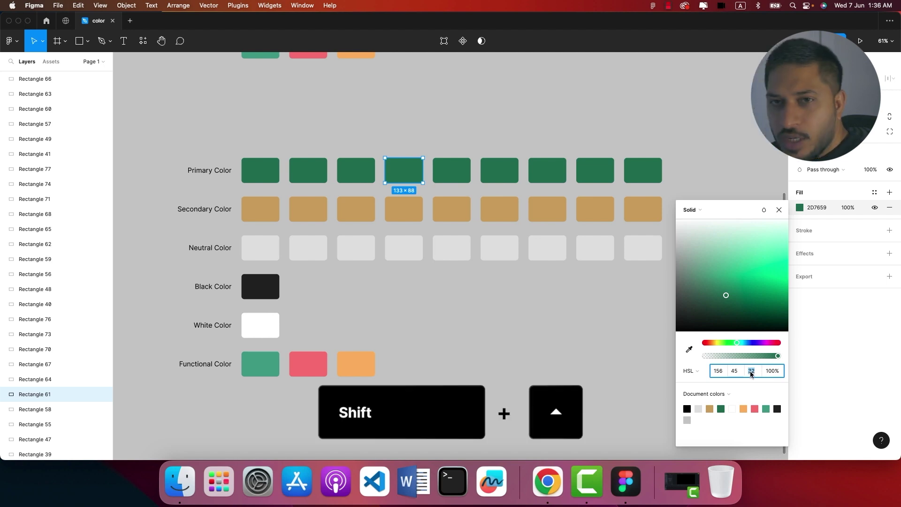
key(shift+Up)
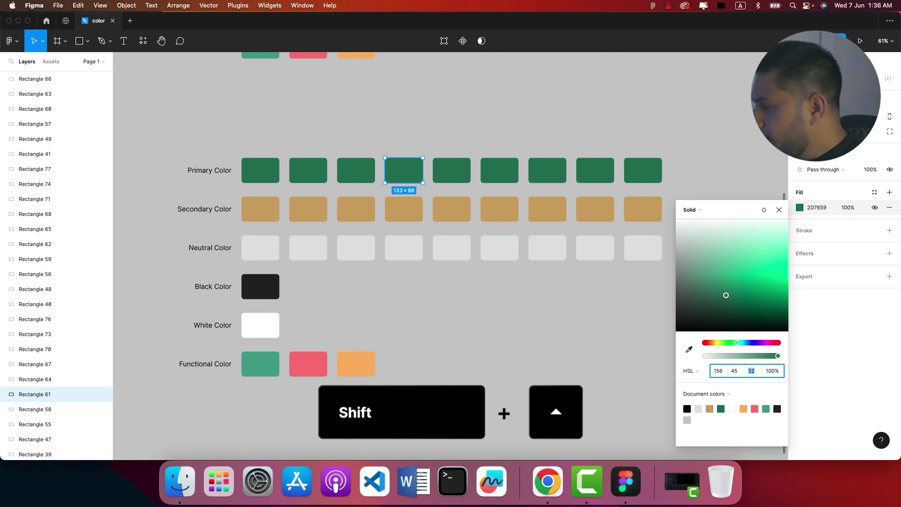
click(740, 372)
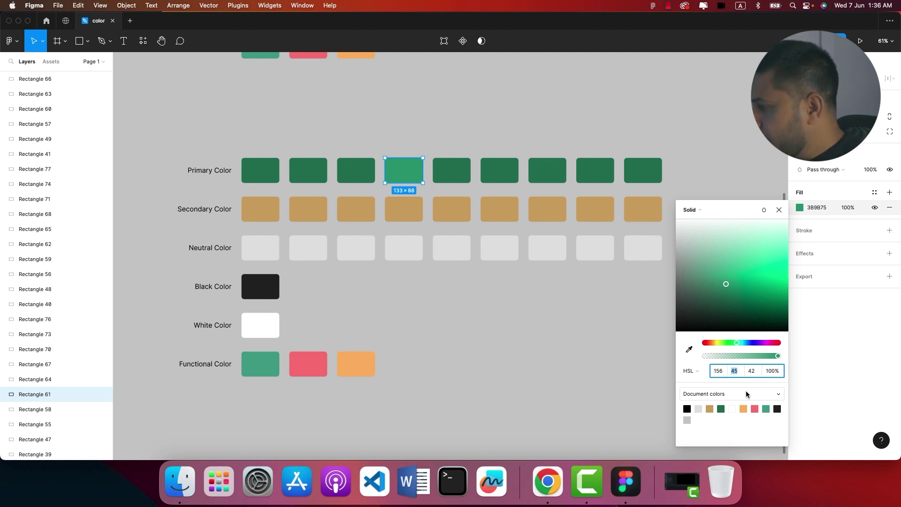
key(shift+Up)
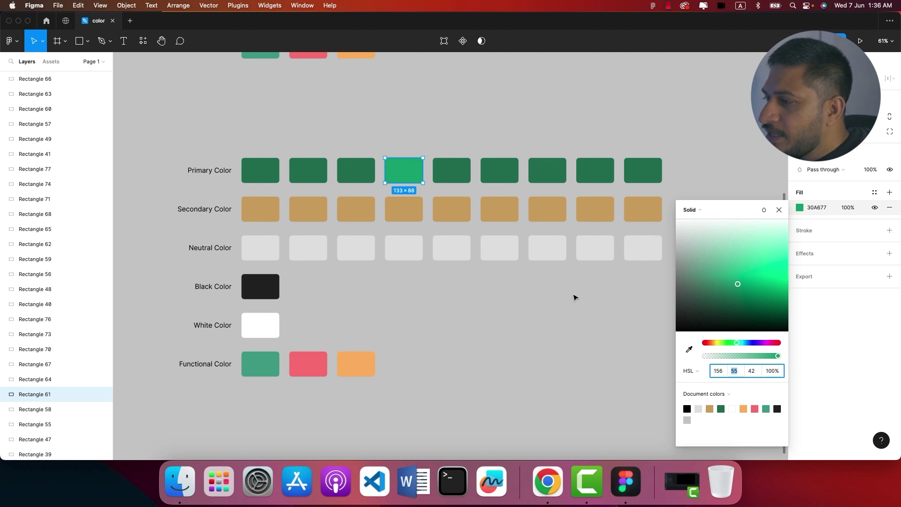
Open the HSL fill values of the fifth Primary Color swatch to compare it with the lightened fourth one.
click(454, 172)
scroll(398, 176, up, 1)
scroll(396, 176, up, 5)
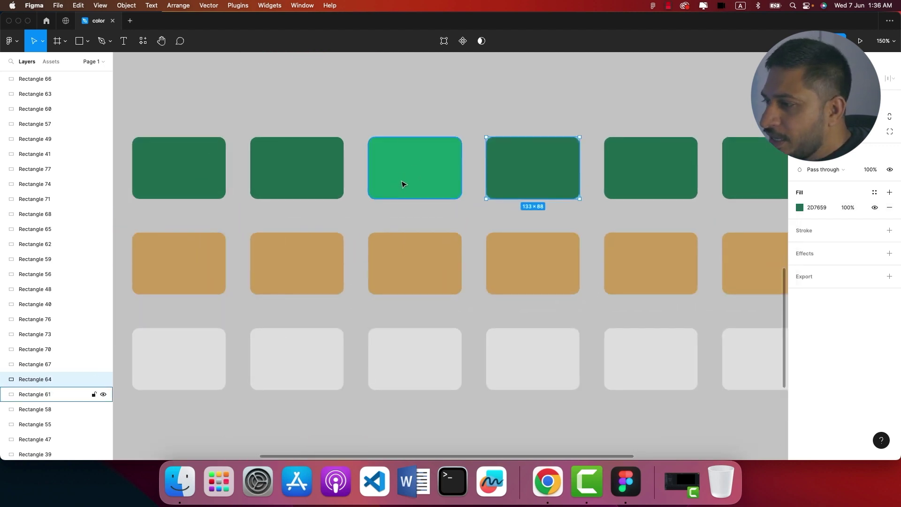
scroll(481, 190, down, 2)
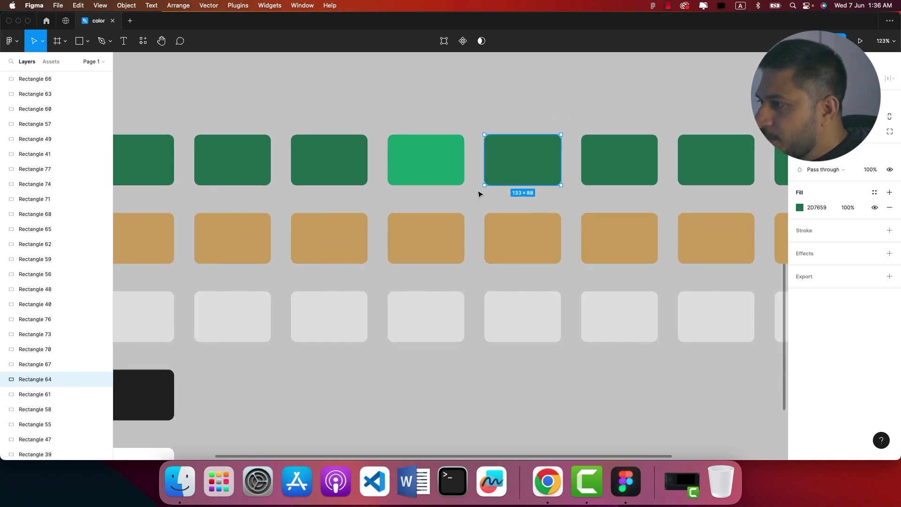
scroll(509, 170, down, 2)
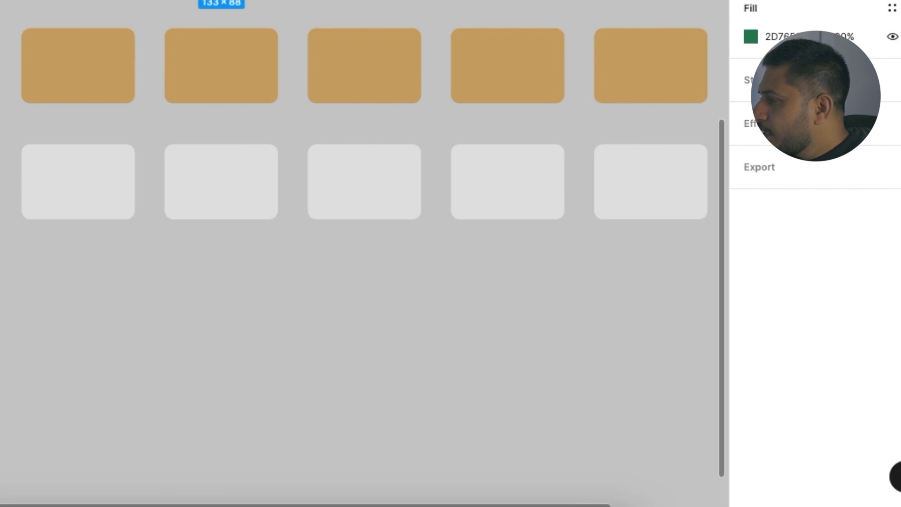
click(751, 36)
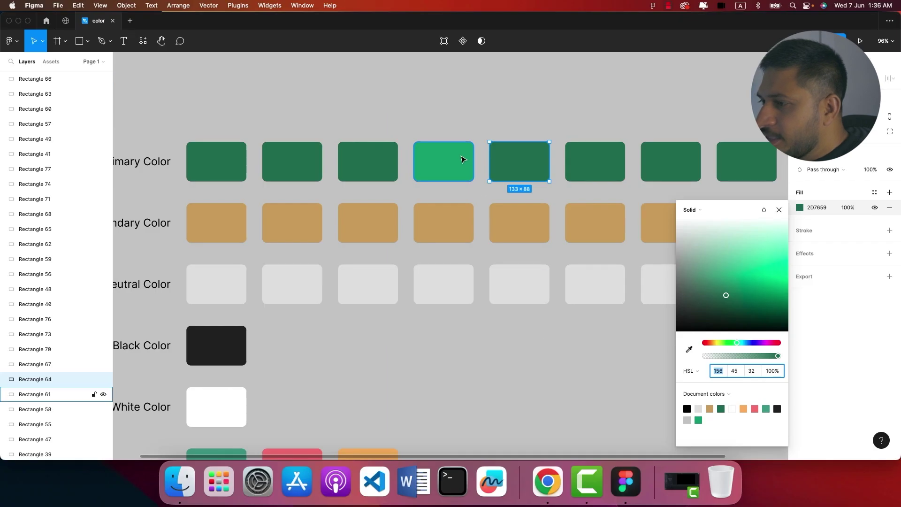
Sample the fourth Primary Color swatch's green and apply it as the fill of the third swatch.
click(462, 159)
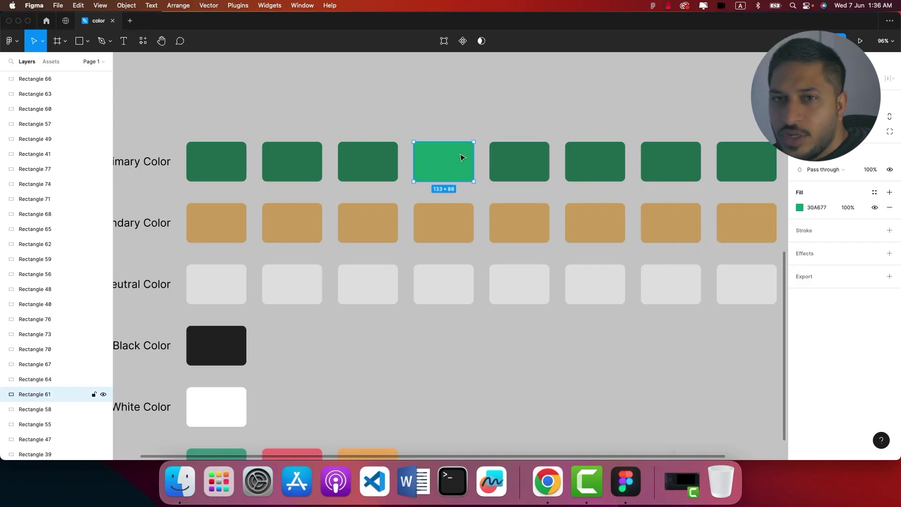
click(390, 164)
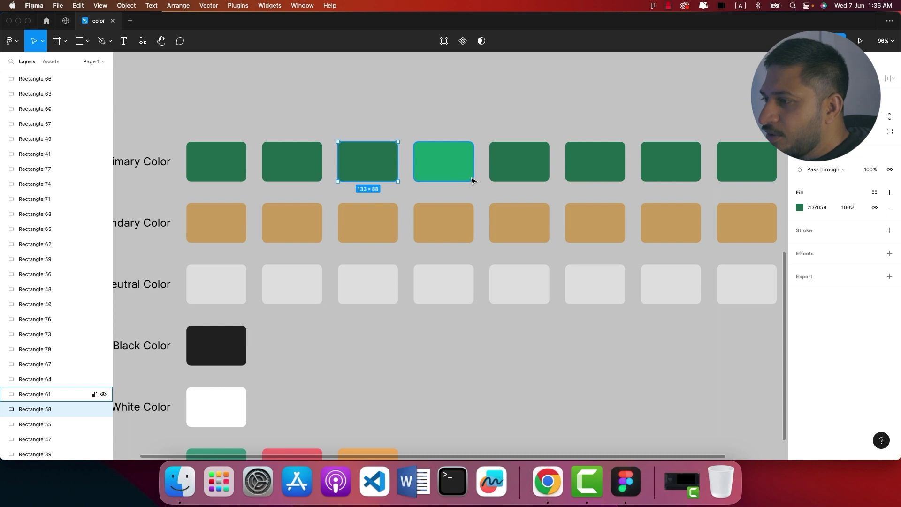
key(i)
click(449, 160)
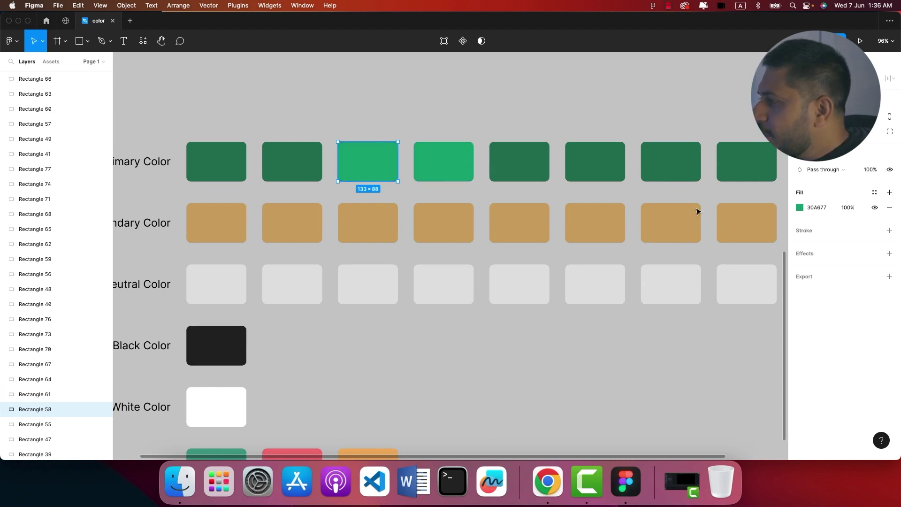
Set the third Primary Color swatch's HSL fill to lightness 52 and saturation 65.
click(800, 208)
click(754, 371)
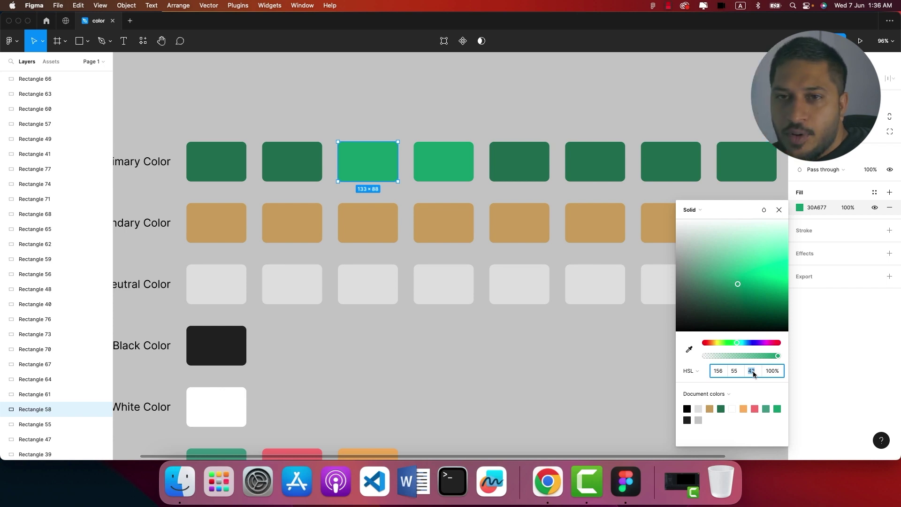
text(52)
key(Return)
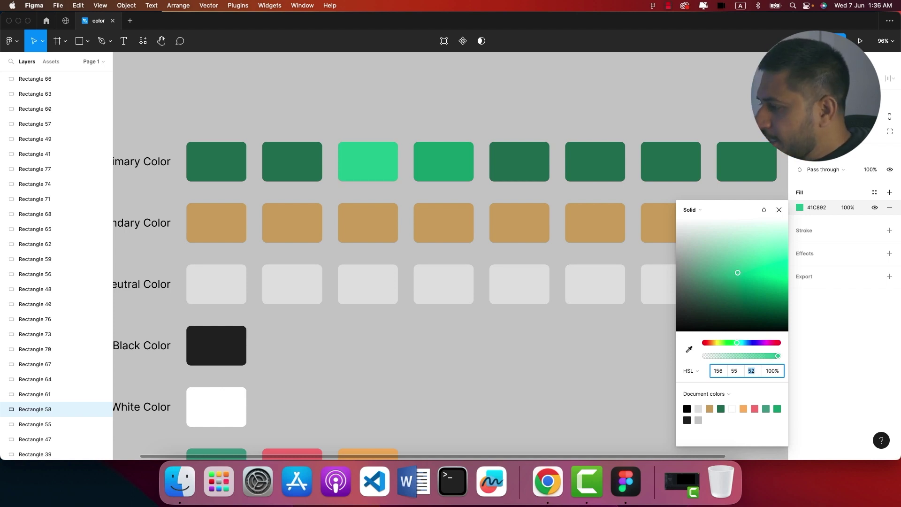
click(740, 372)
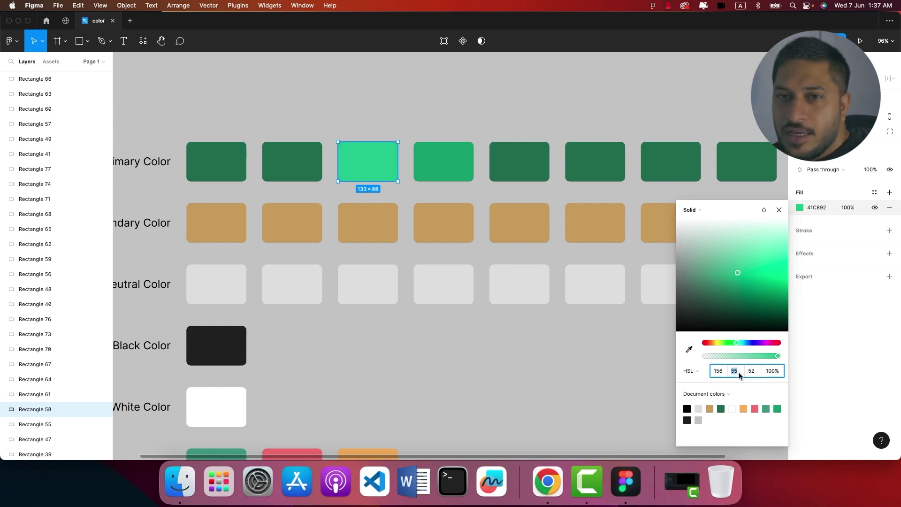
text(65)
key(Return)
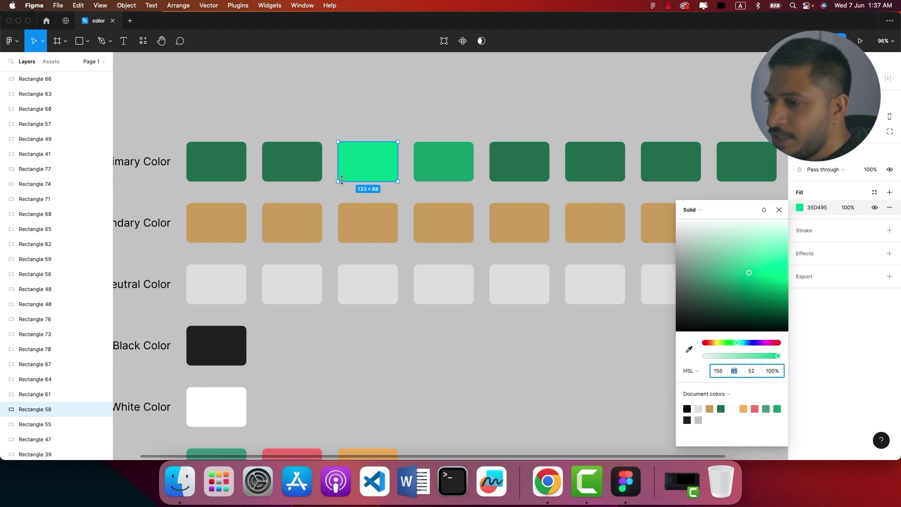
Apply the third Primary Color swatch's green to the second swatch and set its saturation to 75 and lightness to 62.
click(308, 169)
key(i)
click(353, 167)
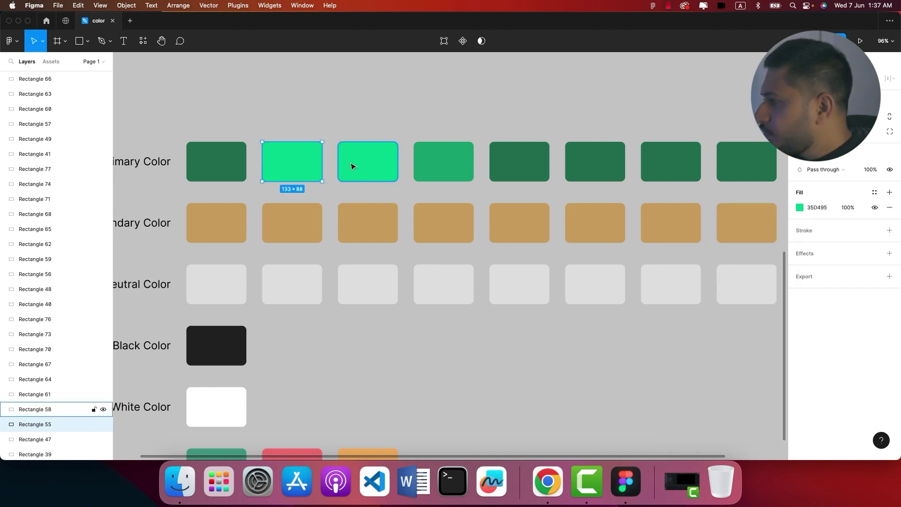
click(800, 207)
Apply the second Primary Color swatch's green to the first swatch and set its saturation to 85 and lightness to 72.
click(216, 161)
key(i)
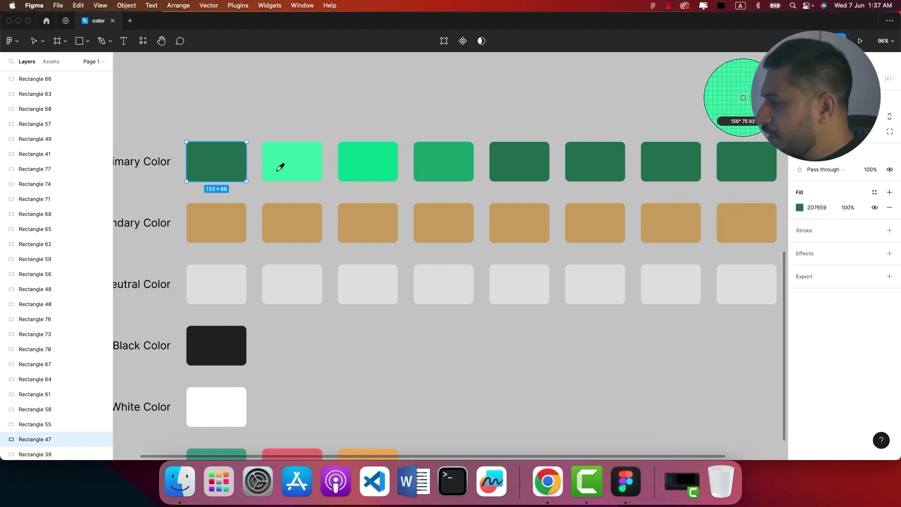
click(280, 167)
click(799, 207)
click(734, 371)
key(shift+Up)
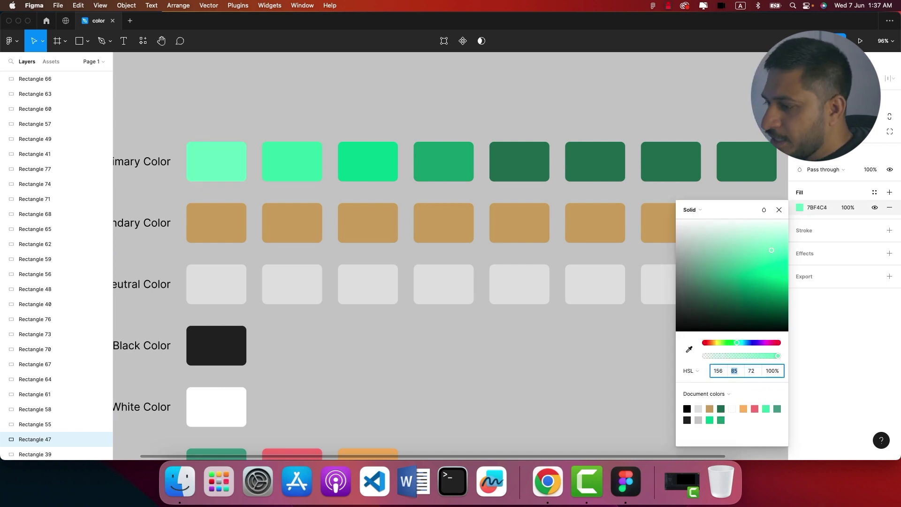
key(Escape)
key(Escape)
Darken the sixth Primary Color swatch by setting its HSL fill to lightness 22 and saturation 35.
click(492, 159)
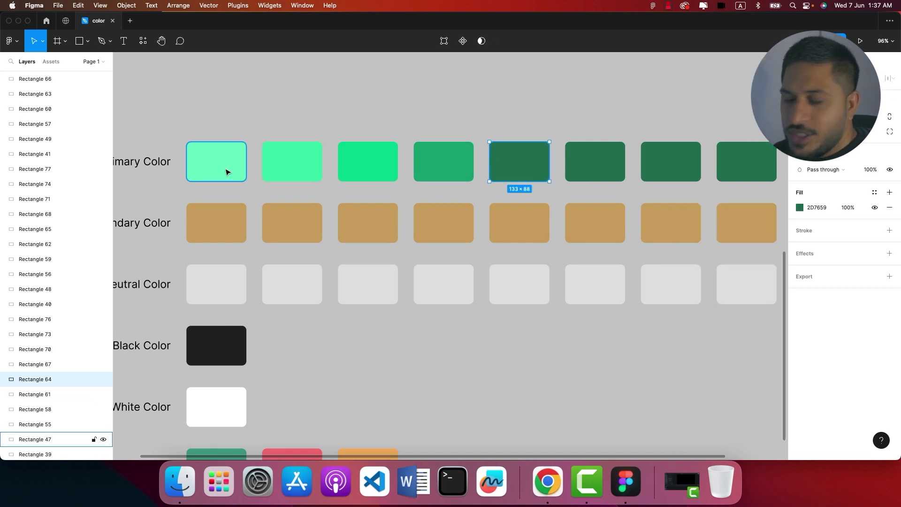
click(532, 109)
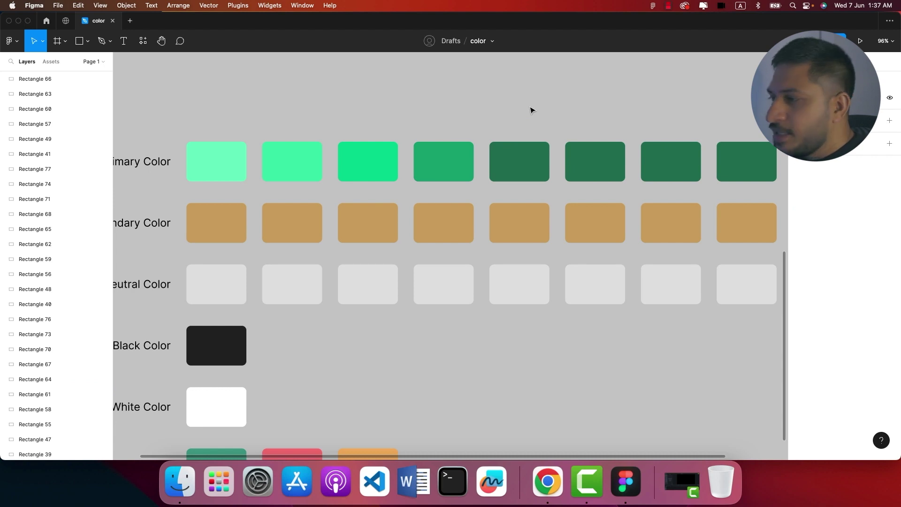
drag(581, 114, 749, 198)
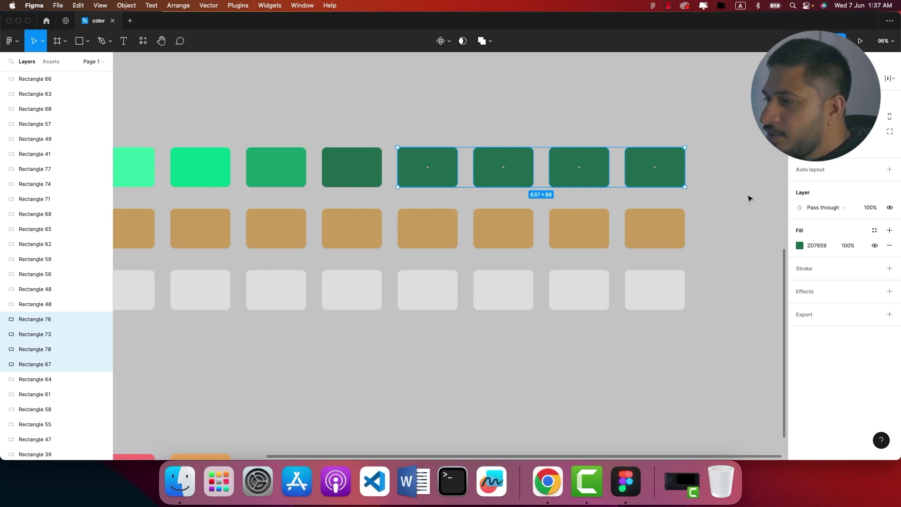
click(451, 164)
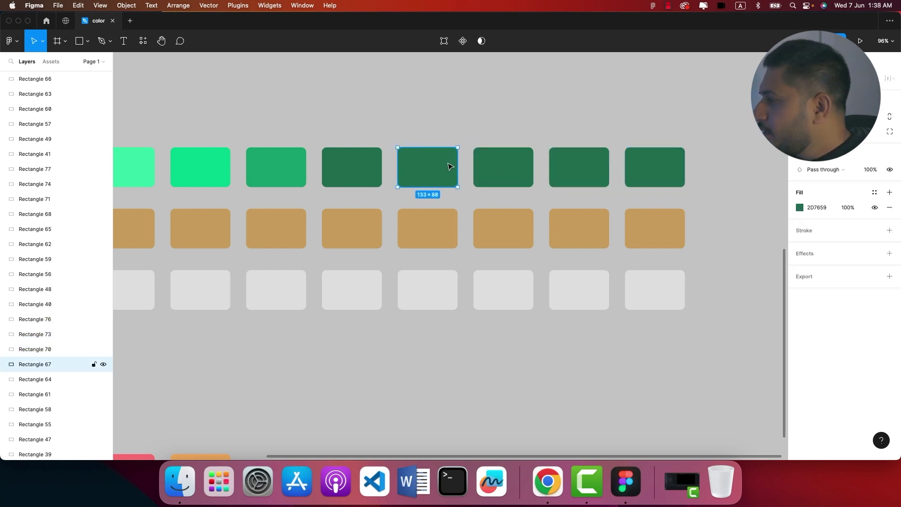
click(800, 207)
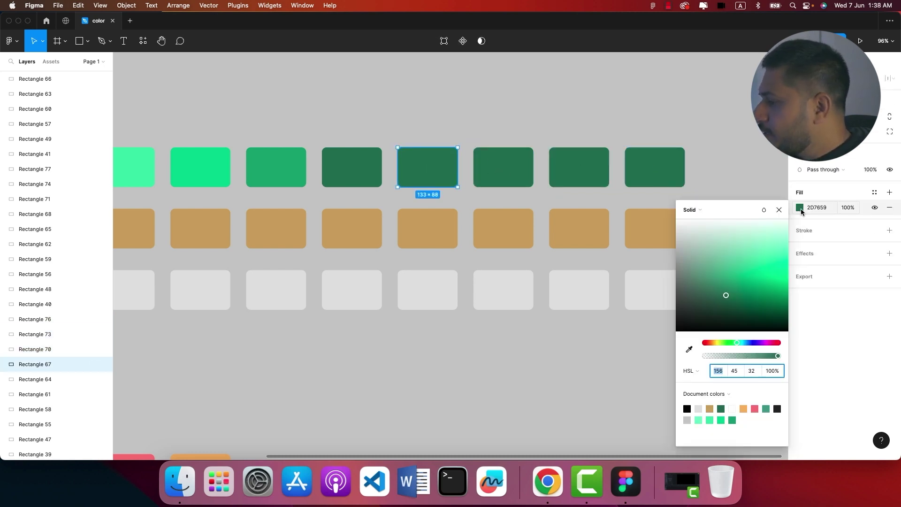
click(753, 371)
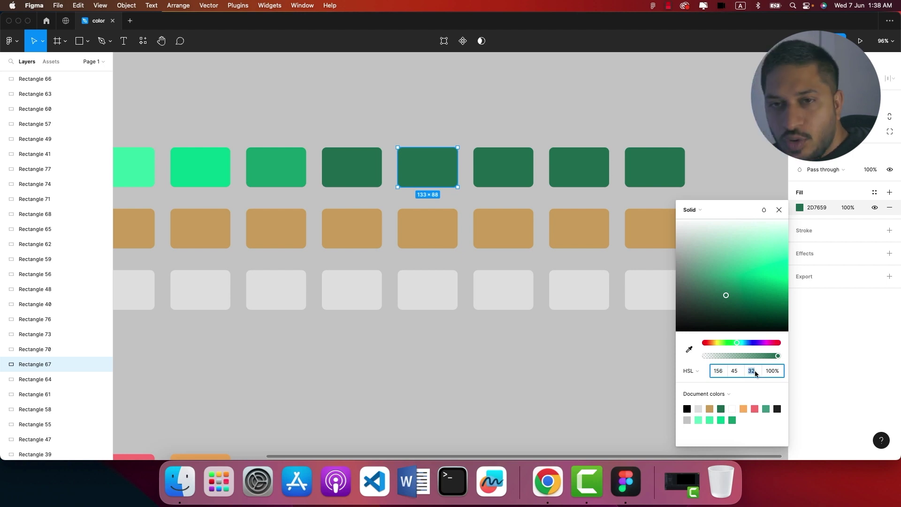
key(shift+Down)
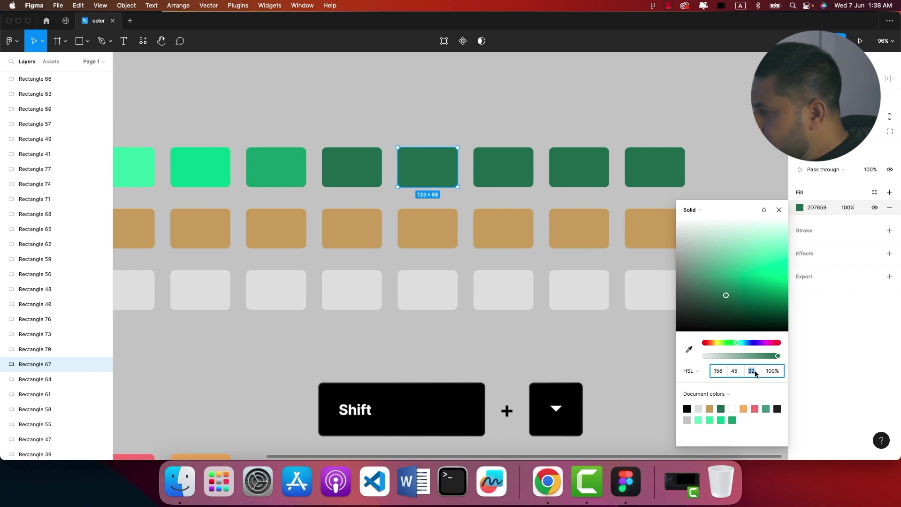
key(shift+Down)
click(735, 371)
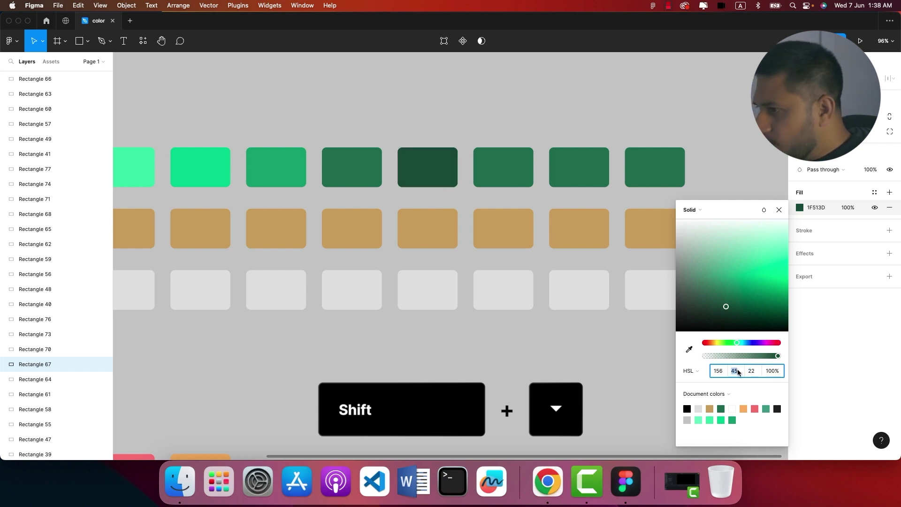
key(shift+Down)
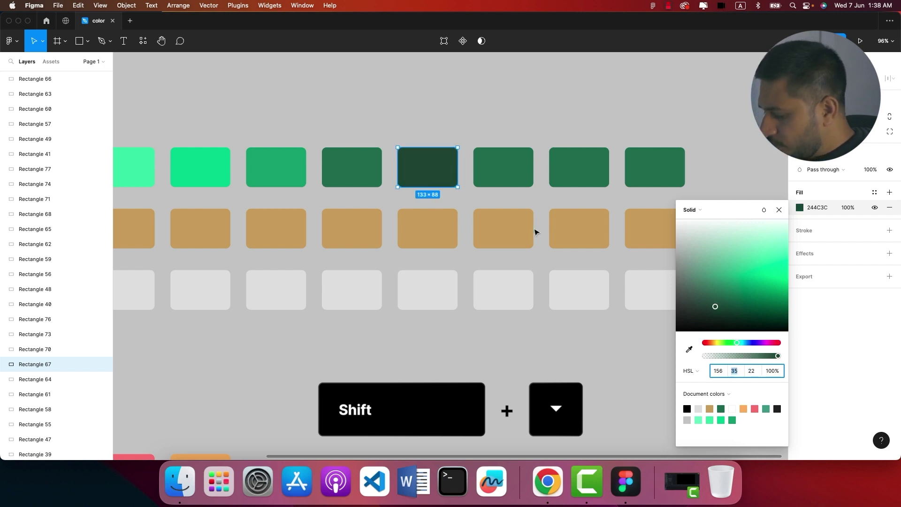
Sample the sixth Primary Color swatch onto the seventh and set its lightness to 12 and saturation to 26.
click(509, 170)
key(i)
click(435, 171)
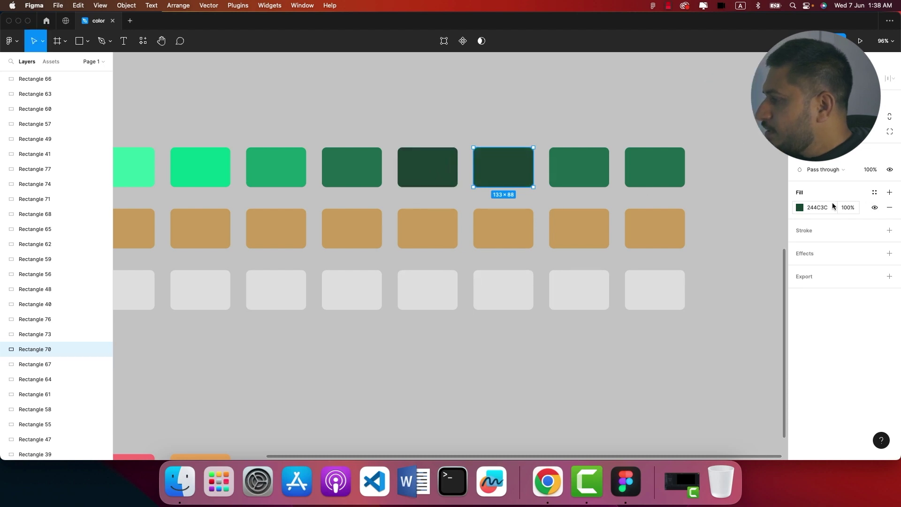
click(800, 207)
click(750, 371)
key(shift+Down)
click(735, 371)
text(26)
key(Return)
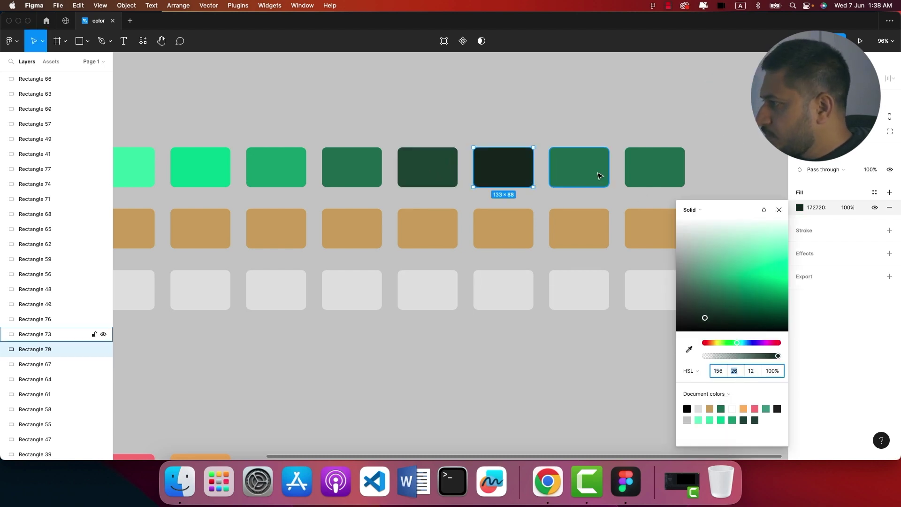
Copy the seventh Primary Color swatch's fill onto the eighth and darken it to 040605.
click(600, 175)
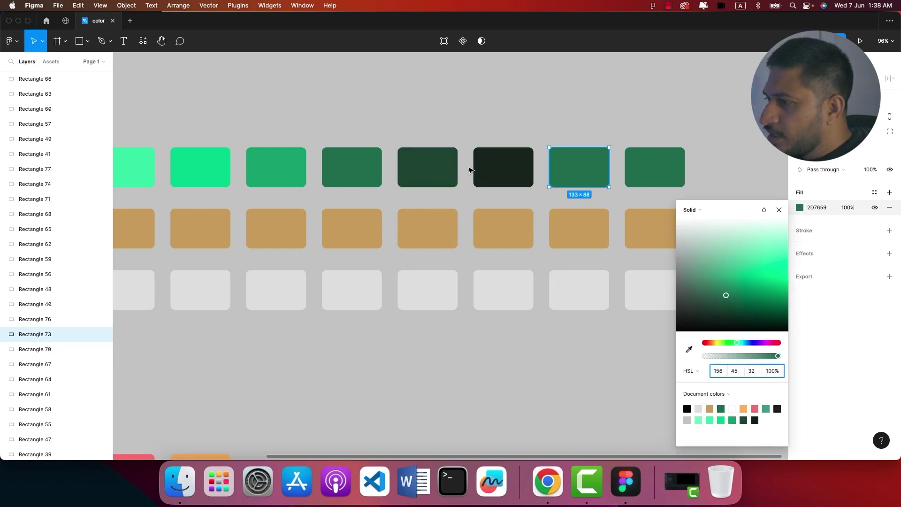
click(497, 170)
key(super+alt+c)
click(578, 169)
key(super+alt+v)
click(800, 207)
click(751, 370)
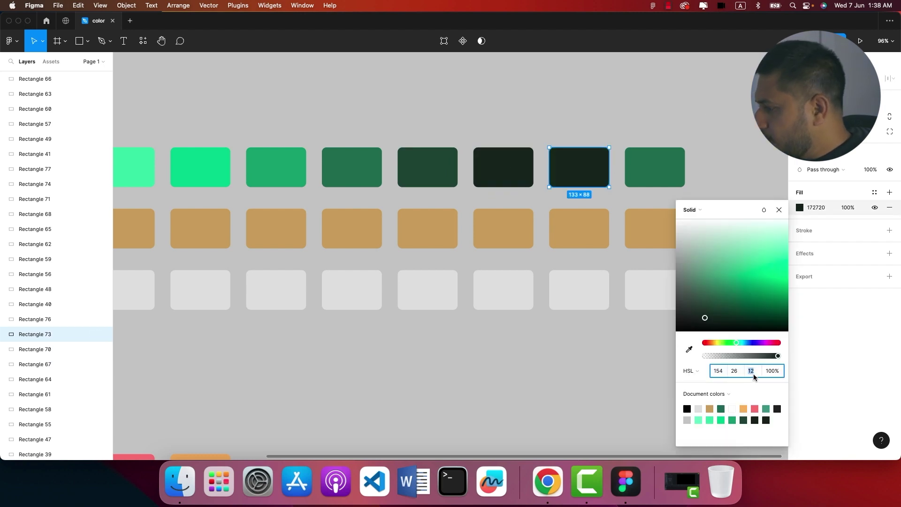
text(0)
key(Return)
Copy the eighth Primary Color swatch's fill onto the ninth and set its lightness to 0.
key(super+alt+c)
click(654, 167)
key(super+alt+v)
click(799, 207)
click(751, 370)
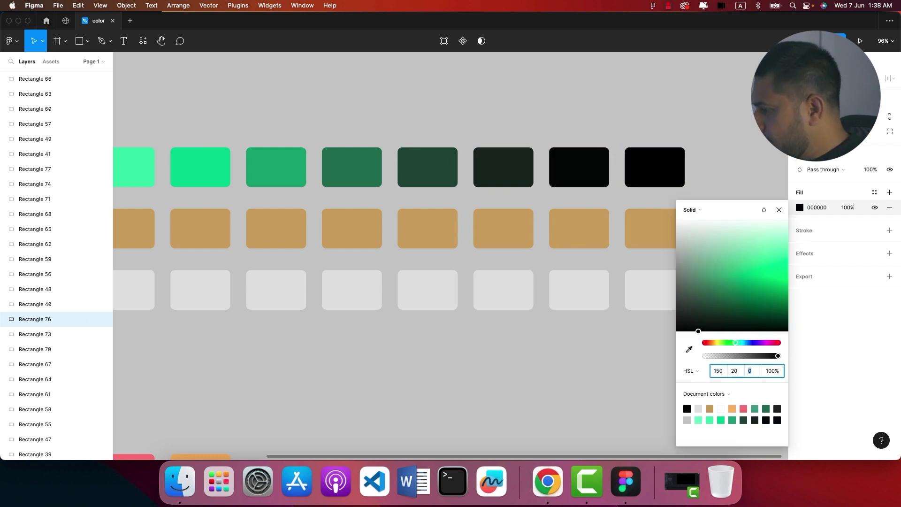
click(602, 377)
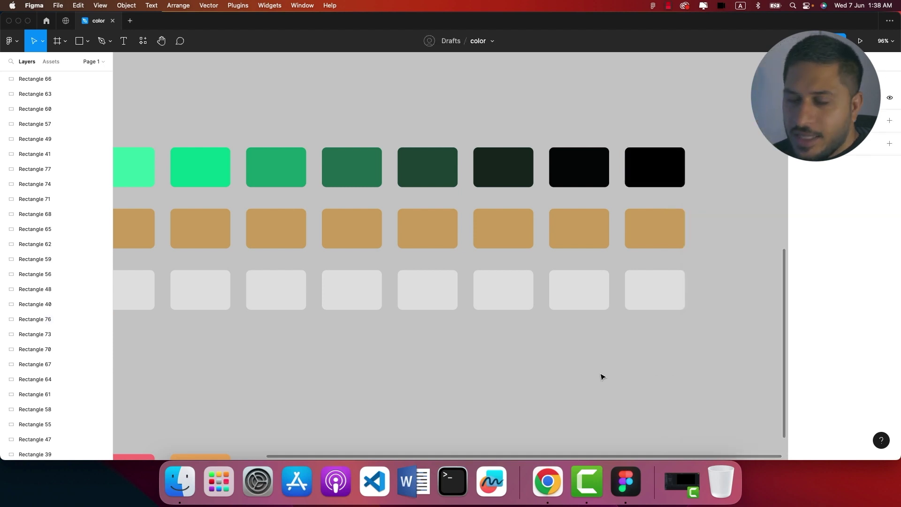
Review the Primary Color scale by selecting the fifth base swatch, the four lighter swatches and the four darker ones in turn.
scroll(605, 194, down, 5)
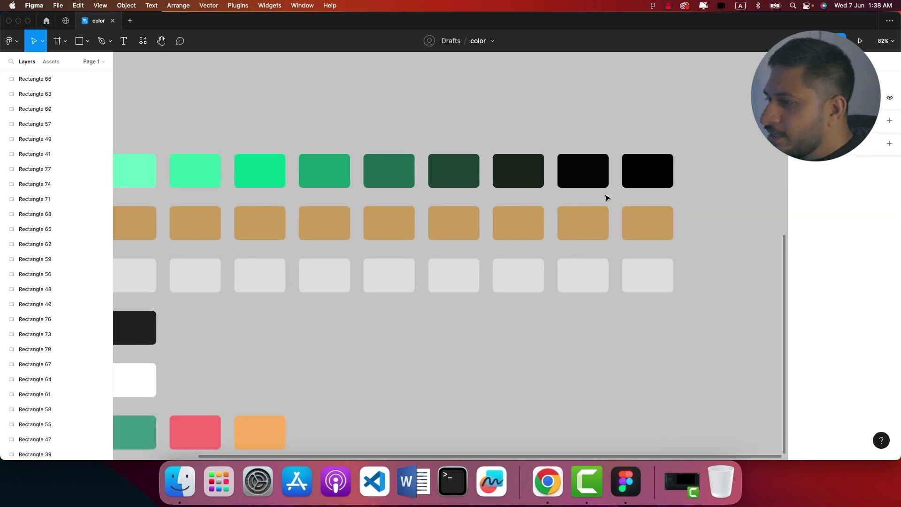
click(424, 164)
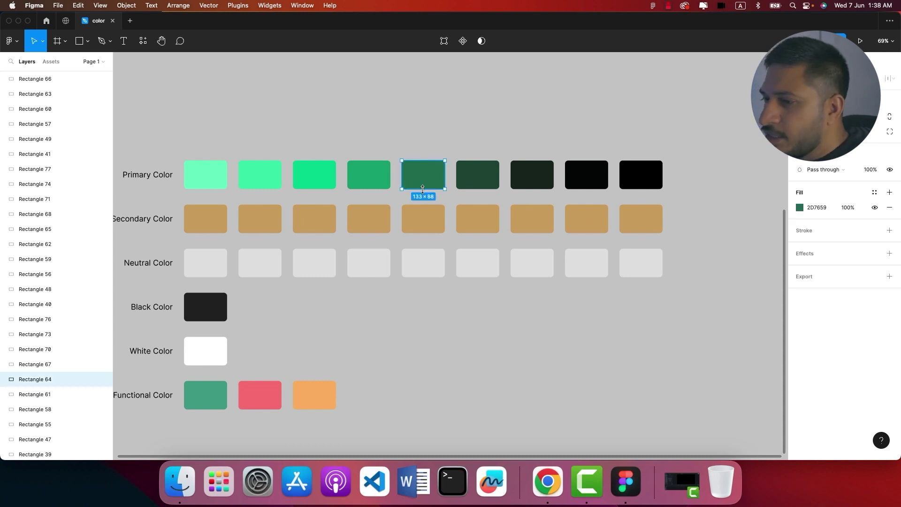
drag(392, 133, 187, 176)
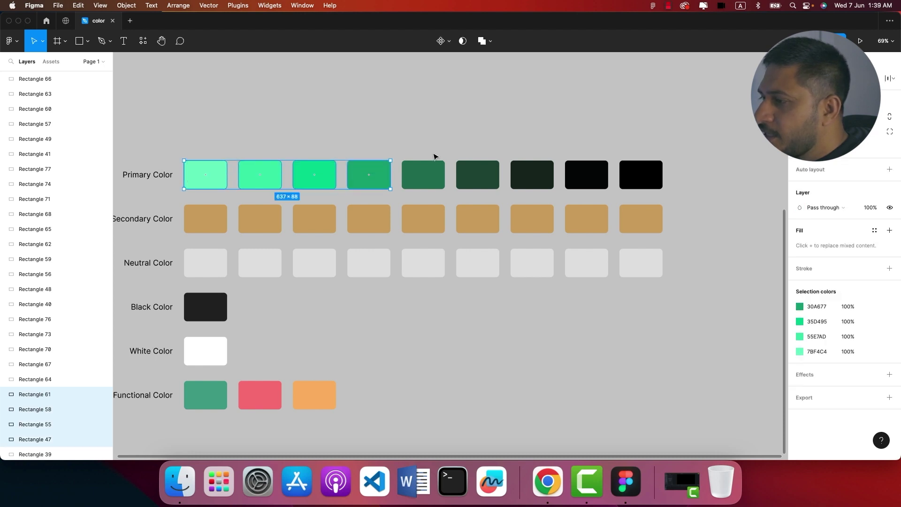
drag(447, 148, 645, 184)
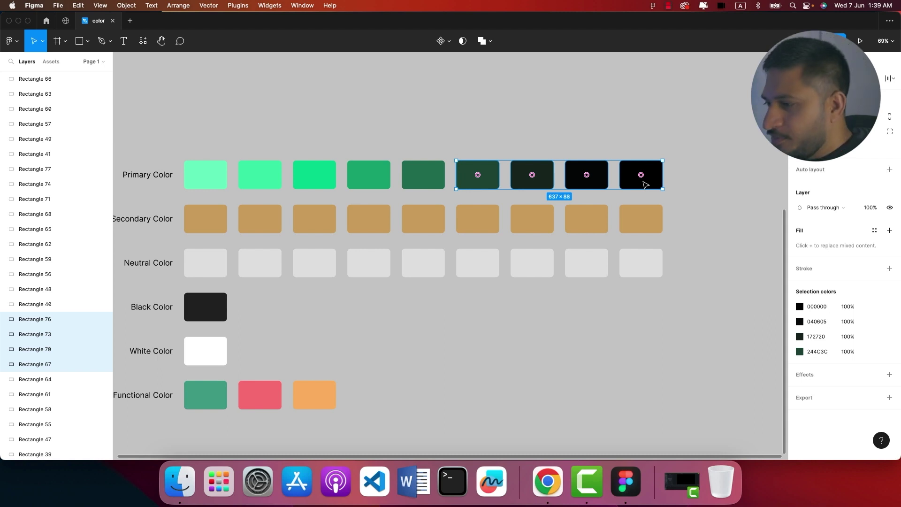
Set the sixth Secondary Color swatch's HSL fill to saturation 42 and lightness 49.
click(493, 225)
click(799, 208)
click(734, 371)
text(42)
key(Return)
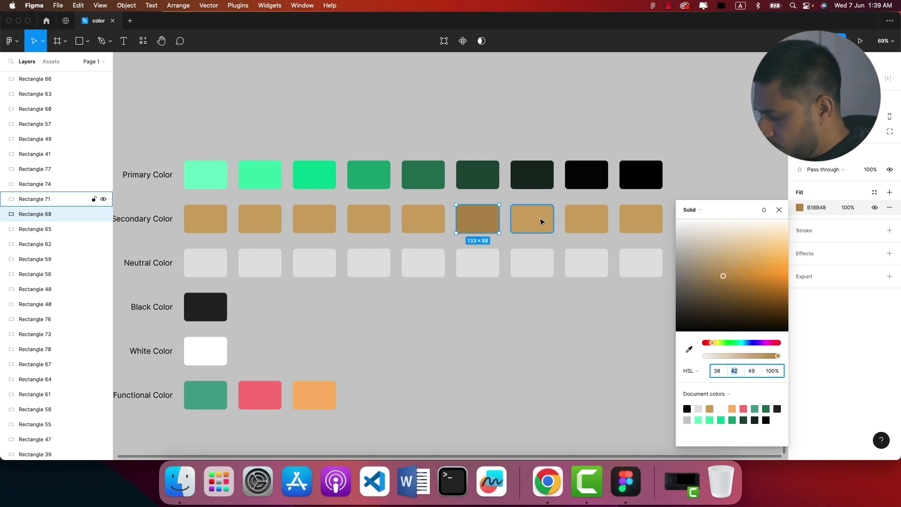
Set the seventh Secondary Color swatch's HSL fill to saturation 32 and lightness 39.
click(542, 222)
click(800, 207)
click(734, 371)
text(32)
key(Tab)
text(39)
Sample the seventh Secondary Color swatch onto the eighth and set its lightness to 29 and saturation to 22.
click(587, 219)
key(i)
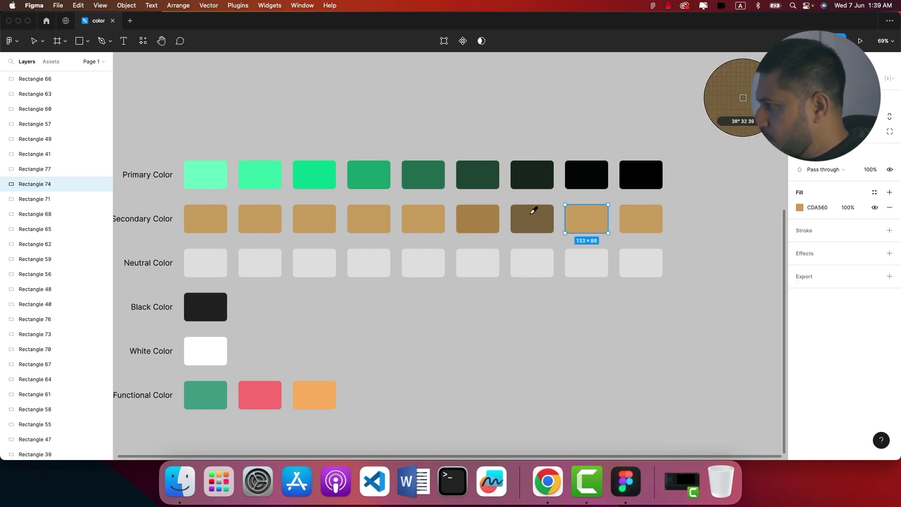
click(534, 210)
click(799, 207)
click(751, 371)
text(29)
click(734, 371)
text(22)
Give the ninth Secondary Color swatch the eighth's fill and set its lightness to 19 and saturation to 12.
click(640, 219)
click(800, 208)
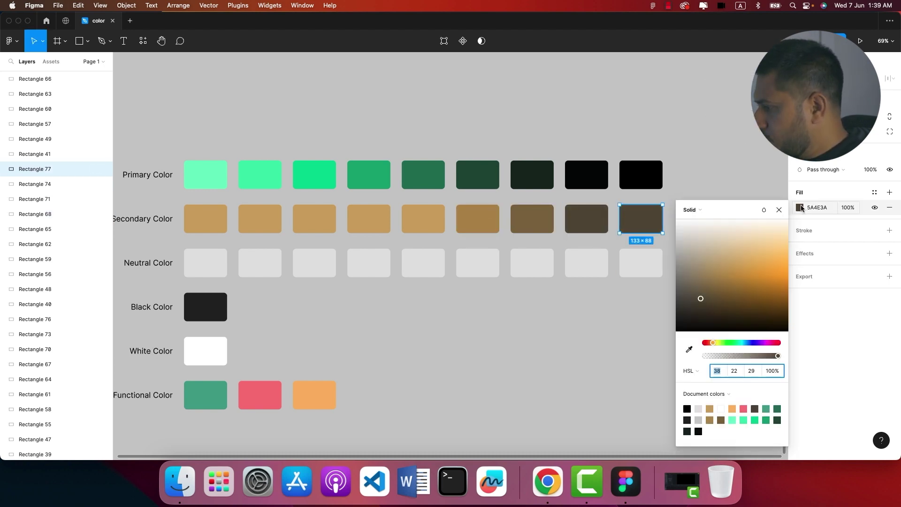
click(752, 371)
text(19)
click(734, 370)
text(12)
Lighten the fourth Secondary Color swatch by setting its HSL fill to saturation 62 and lightness 69.
click(368, 219)
click(799, 207)
click(734, 371)
text(62)
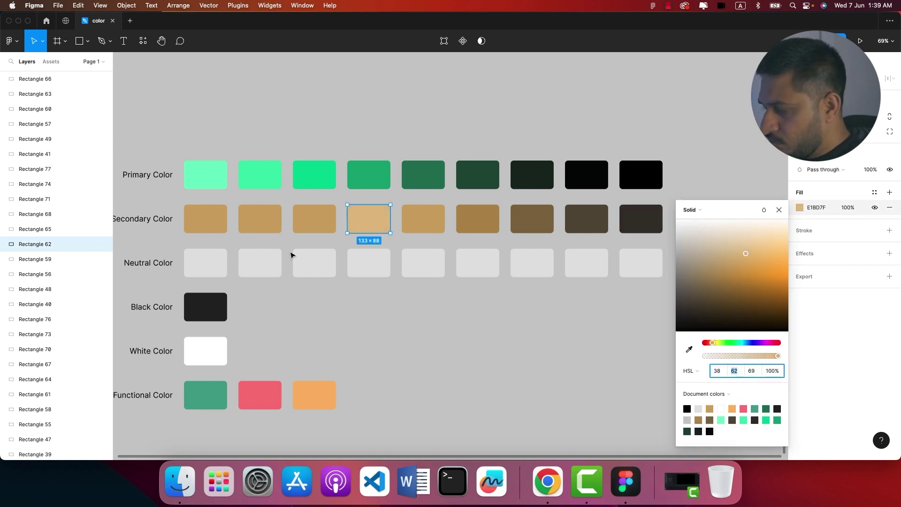
Set the third Secondary Color swatch's fill to saturation 72 and lightness 79, and apply the same color to the second swatch.
click(314, 218)
click(268, 226)
click(734, 371)
text(72)
click(751, 371)
text(79)
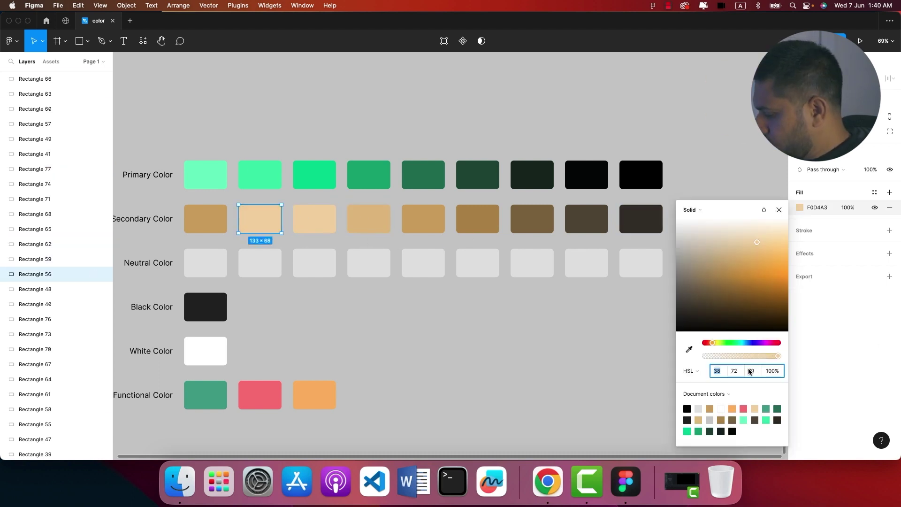
Set the second Secondary Color swatch's lightness to 89 and lighten the first swatch to a near-white tint.
click(751, 371)
text(89)
click(206, 219)
click(800, 208)
click(751, 371)
text(95)
Darken the sixth Neutral Color swatch to HSL lightness 78 and the seventh to lightness 68.
click(478, 263)
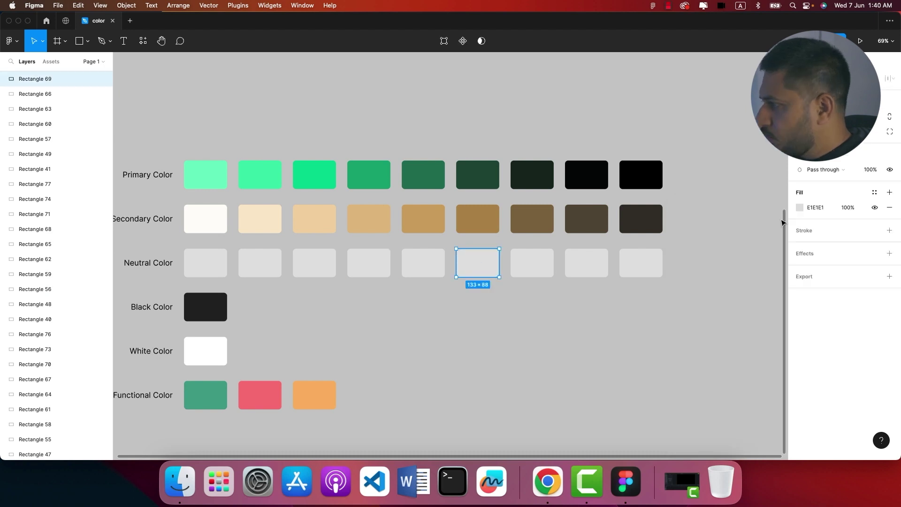
click(800, 207)
click(751, 371)
text(78)
click(531, 263)
click(800, 207)
click(751, 371)
text(68)
key(Return)
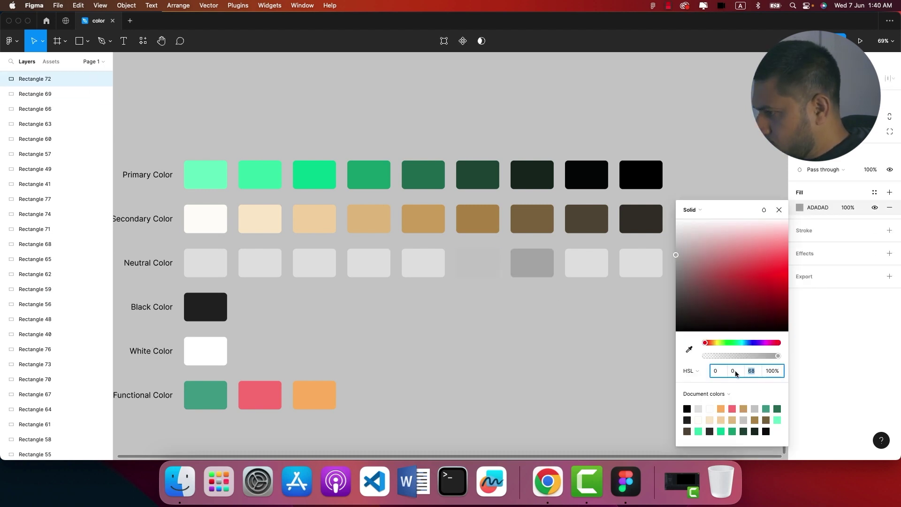
Set the eighth Neutral Color swatch's HSL lightness to 58 and the ninth's to 48.
click(587, 263)
click(800, 207)
click(751, 370)
text(58)
click(640, 262)
click(799, 207)
click(751, 370)
text(48)
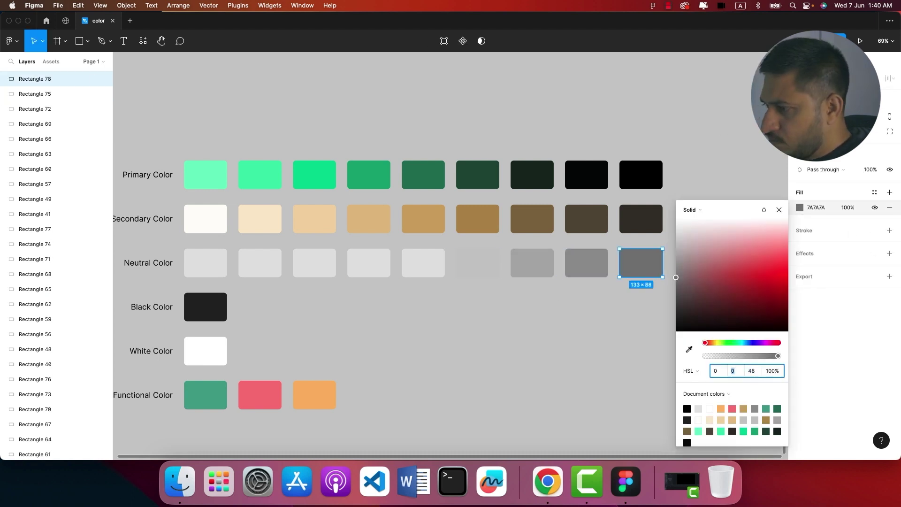
Lighten the fourth Neutral Color swatch to HSL lightness 96 and the third to lightness 100.
click(369, 263)
click(800, 207)
click(752, 370)
text(96)
click(314, 263)
click(799, 208)
click(751, 371)
text(100)
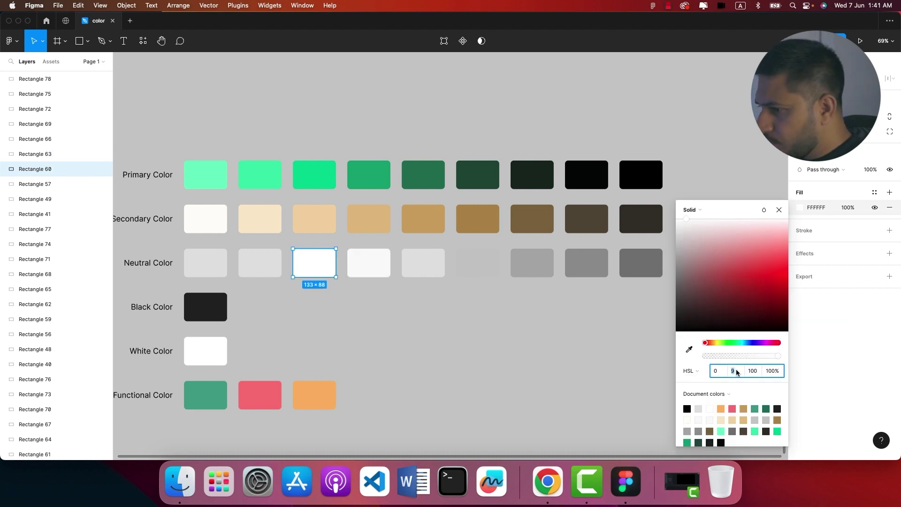
Set the HSL lightness of the second and first Neutral Color swatches to 100.
click(260, 263)
click(799, 207)
click(752, 370)
text(100)
click(206, 263)
click(799, 208)
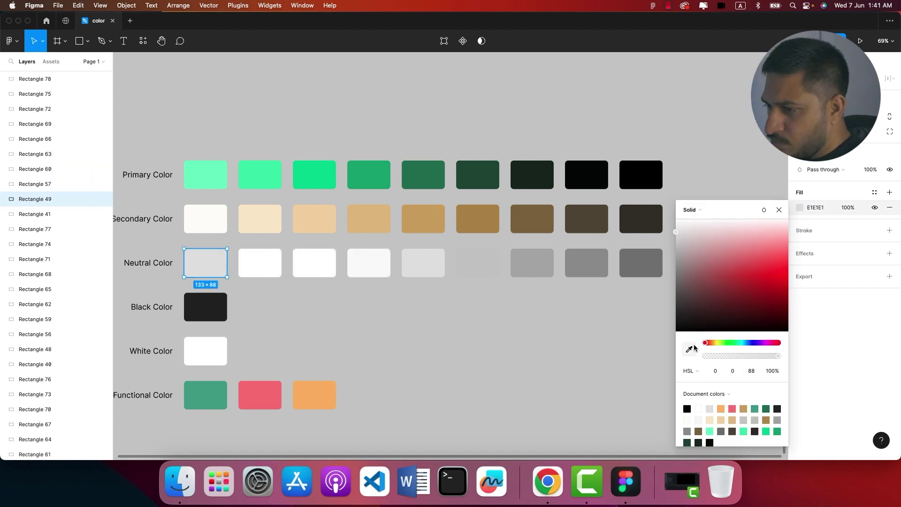
click(751, 370)
text(100)
click(641, 324)
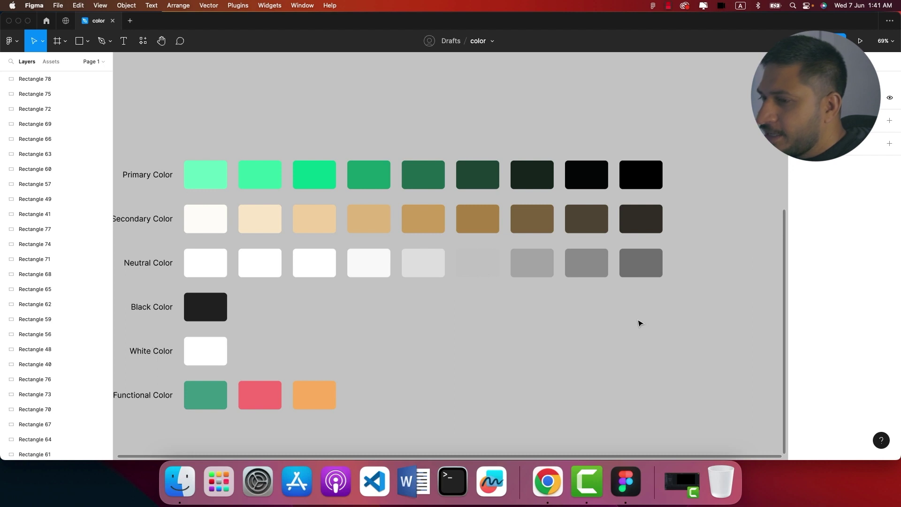
Select all swatches of the expanded palette to review its shade rows, and clear the selection.
drag(545, 346, 601, 296)
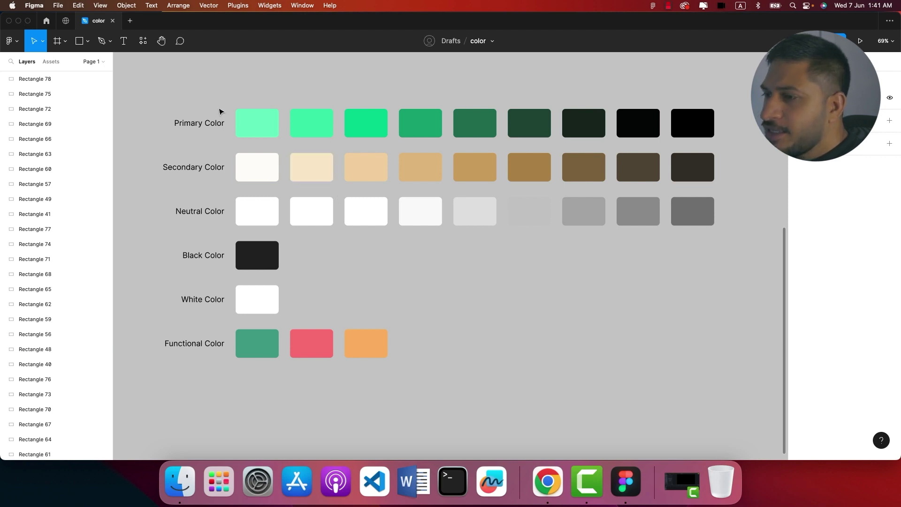
drag(672, 197, 735, 355)
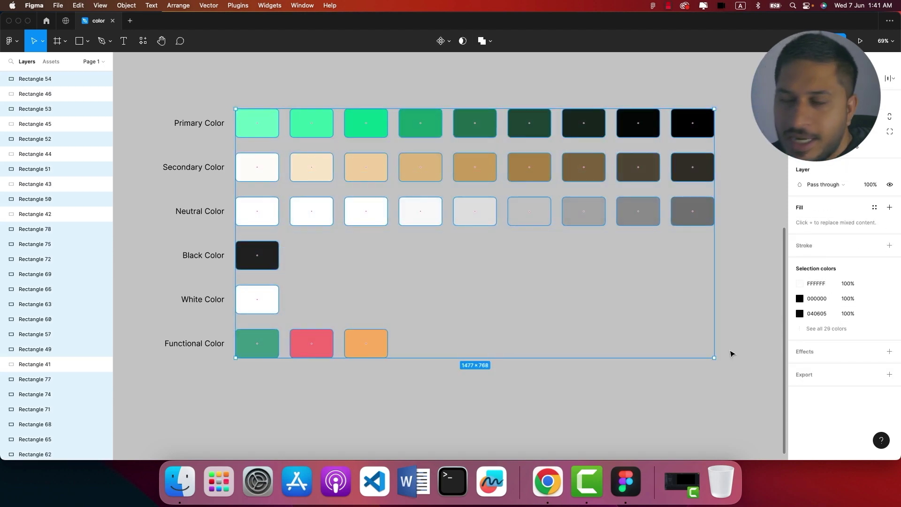
mouse_move(687, 298)
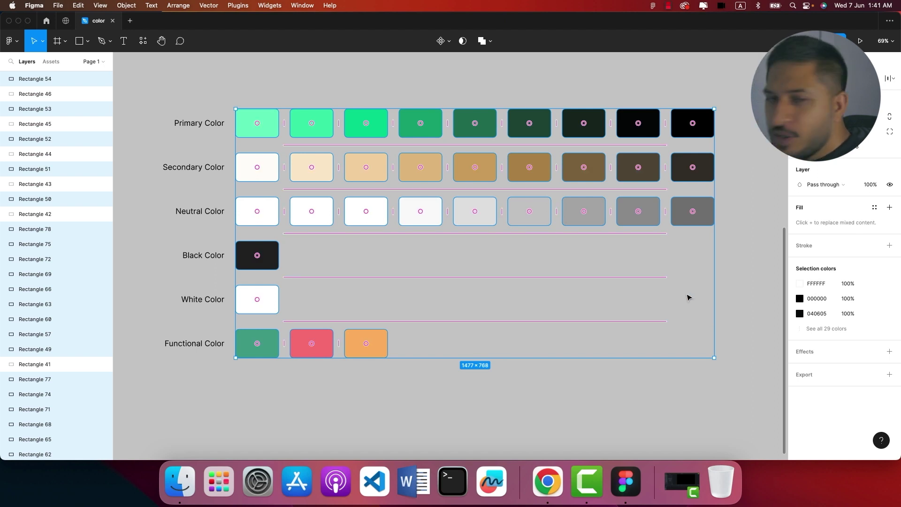
click(745, 250)
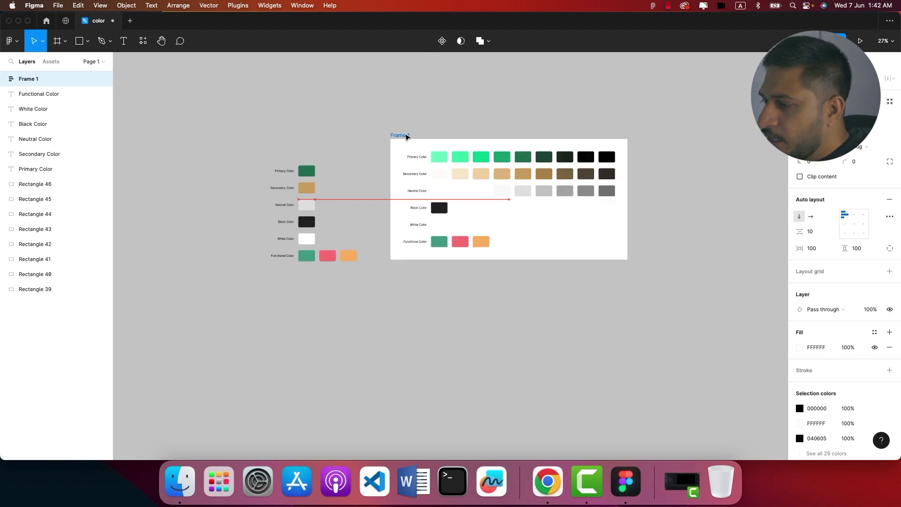
Position the framed shade palette beside the base palette, and shift the base palette's labels and swatches slightly upward.
drag(403, 137, 404, 138)
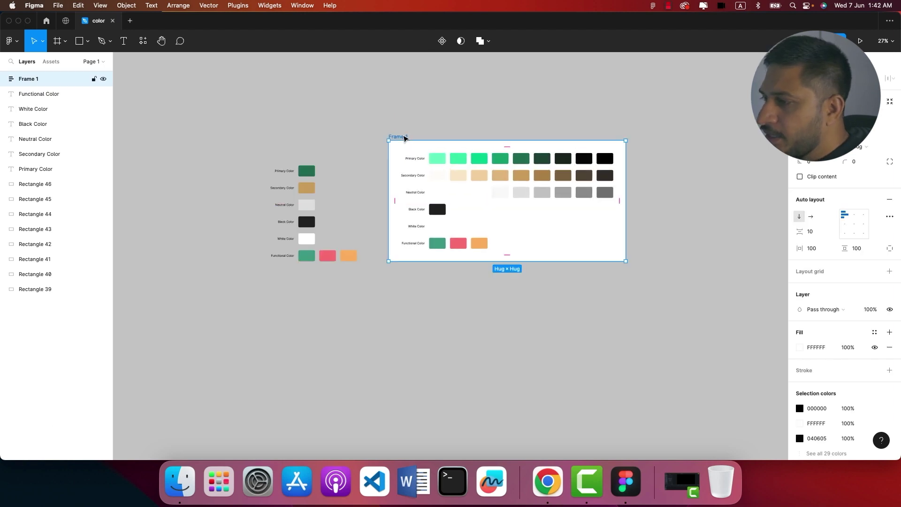
drag(358, 346, 432, 295)
click(323, 96)
drag(323, 96, 462, 261)
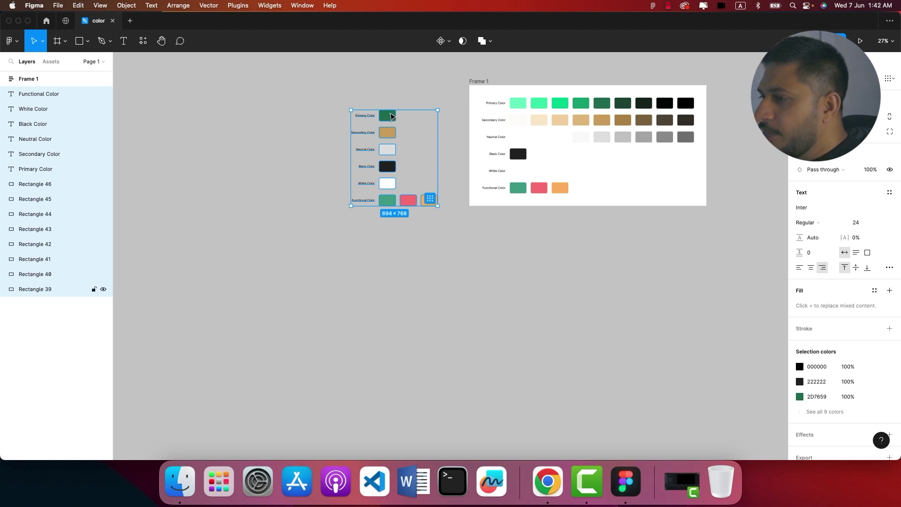
drag(392, 119, 392, 111)
click(433, 339)
scroll(434, 334, down, 1)
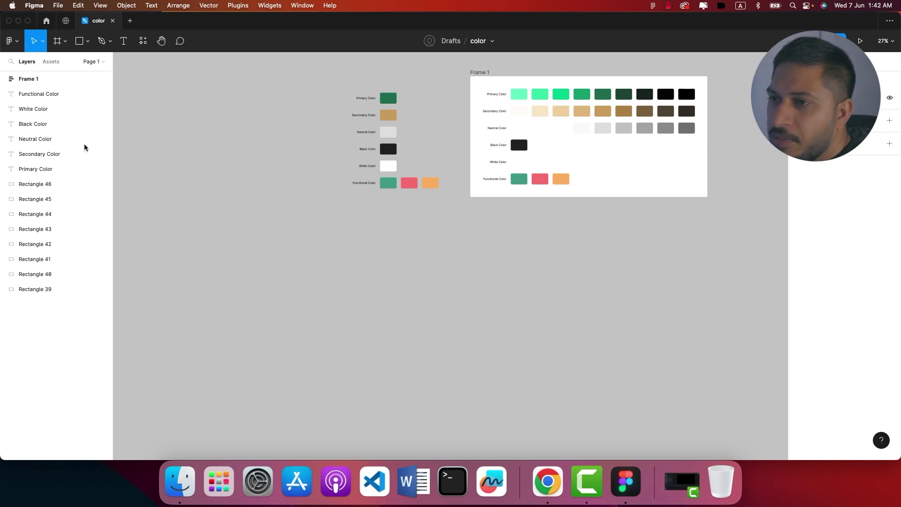
Run the Foundation: Color Generator plugin and shift its window slightly.
click(141, 42)
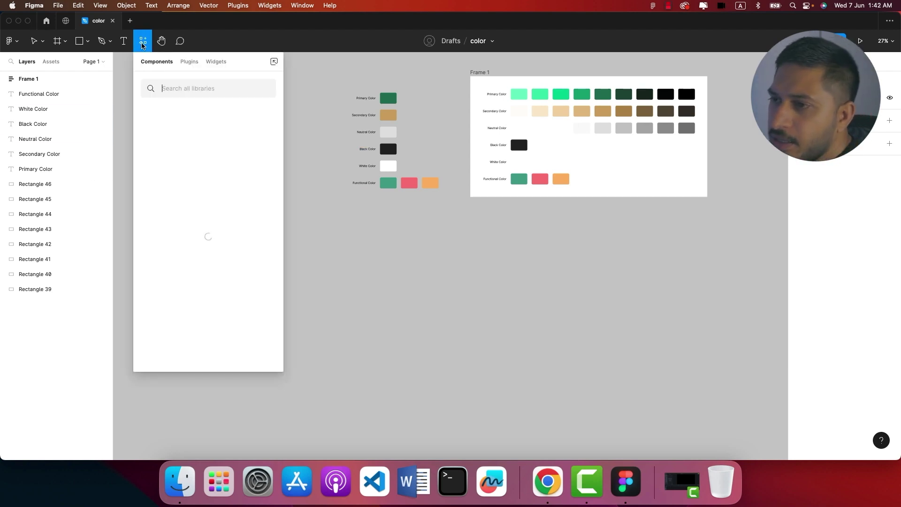
click(184, 62)
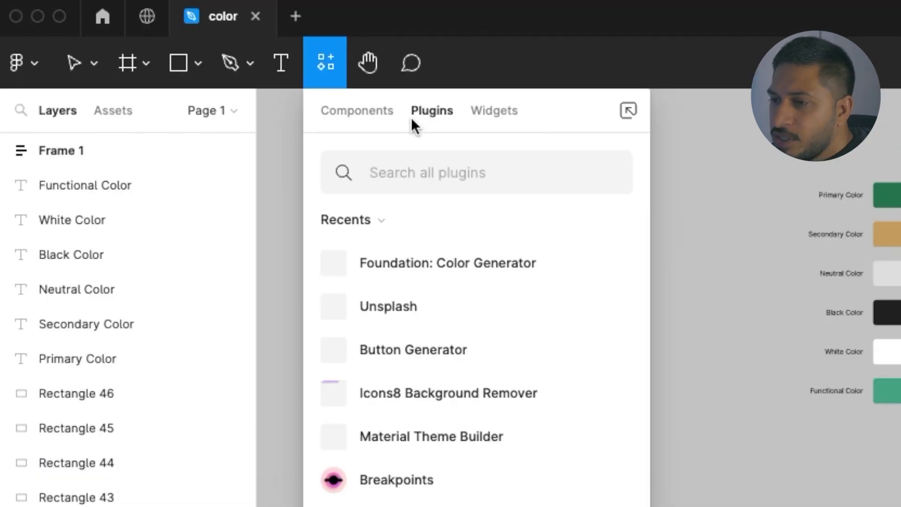
mouse_move(570, 256)
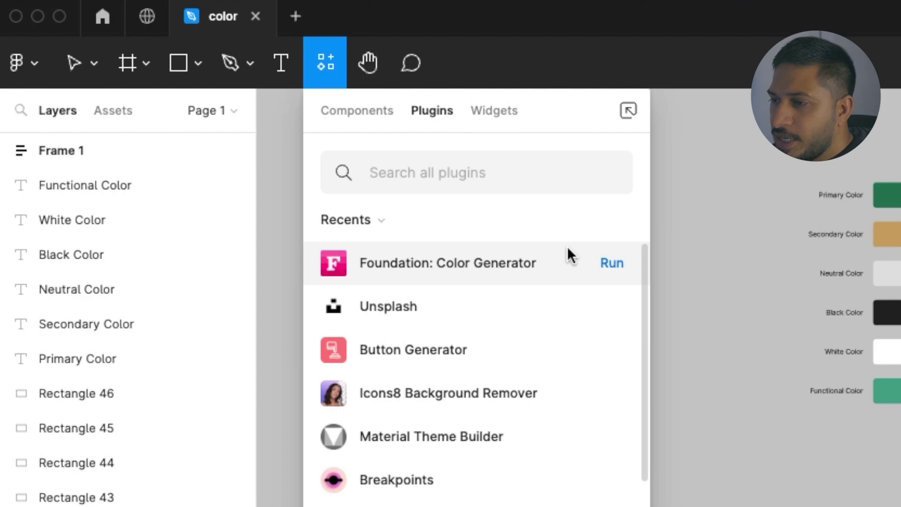
click(606, 262)
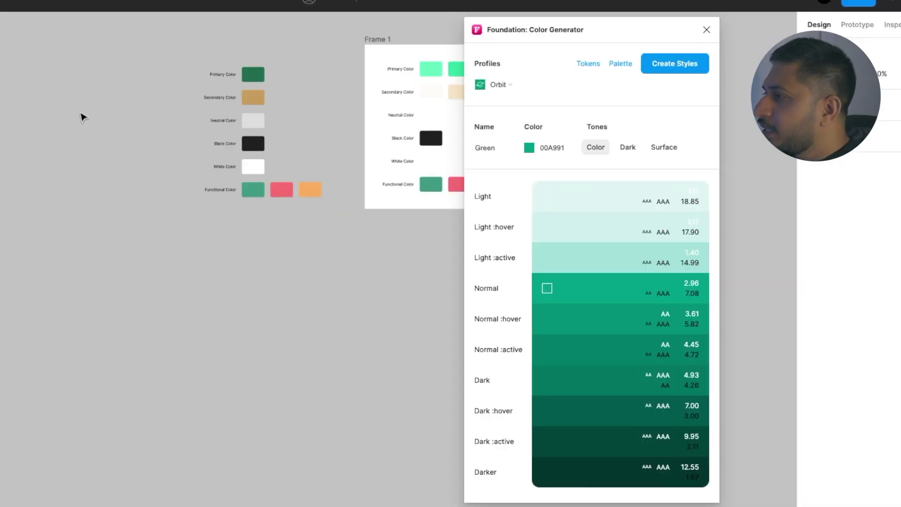
drag(623, 28, 611, 24)
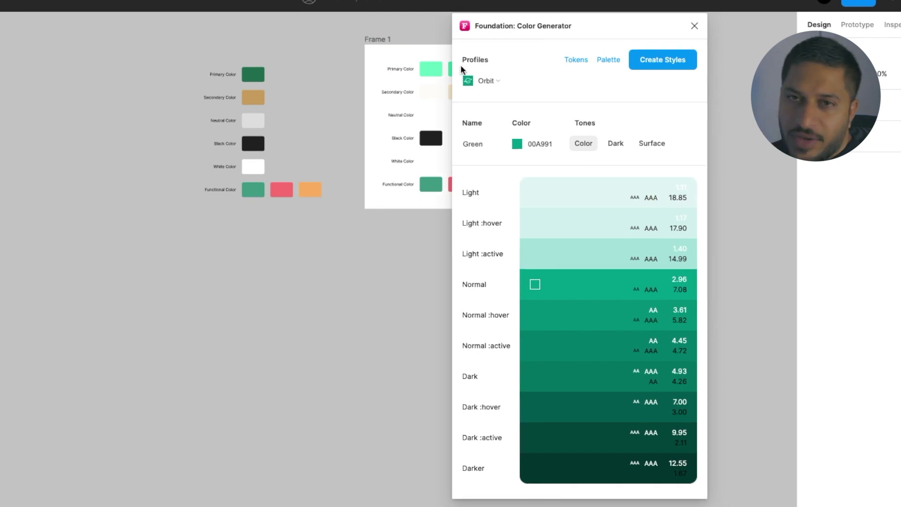
Switch the color generator's profile to Material and rename the color as Primary.
click(500, 82)
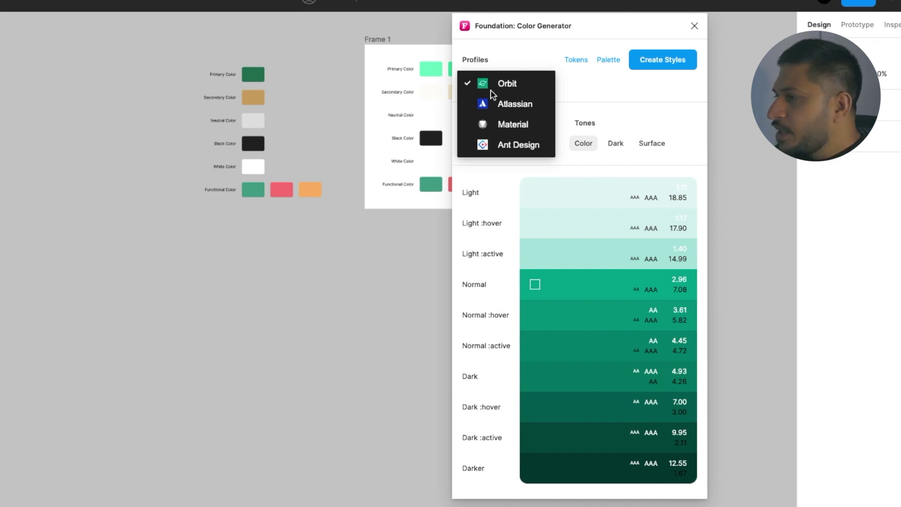
click(511, 124)
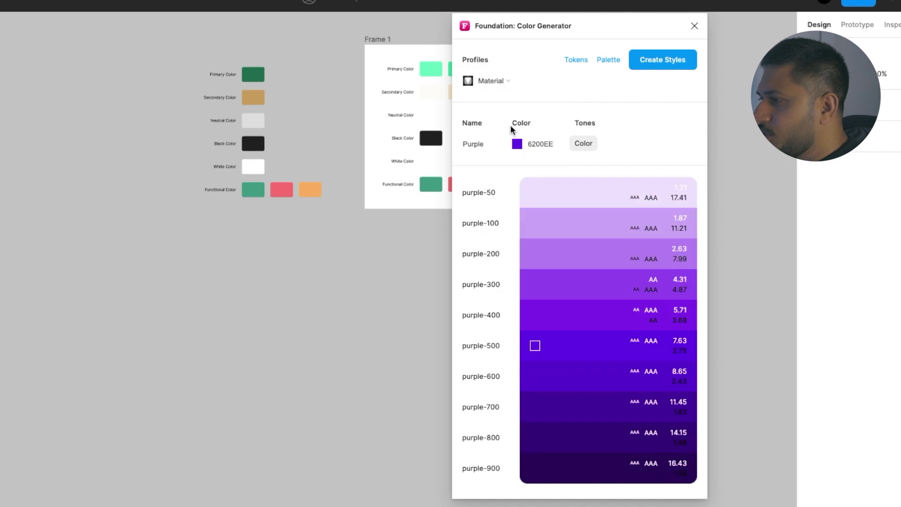
double_click(473, 144)
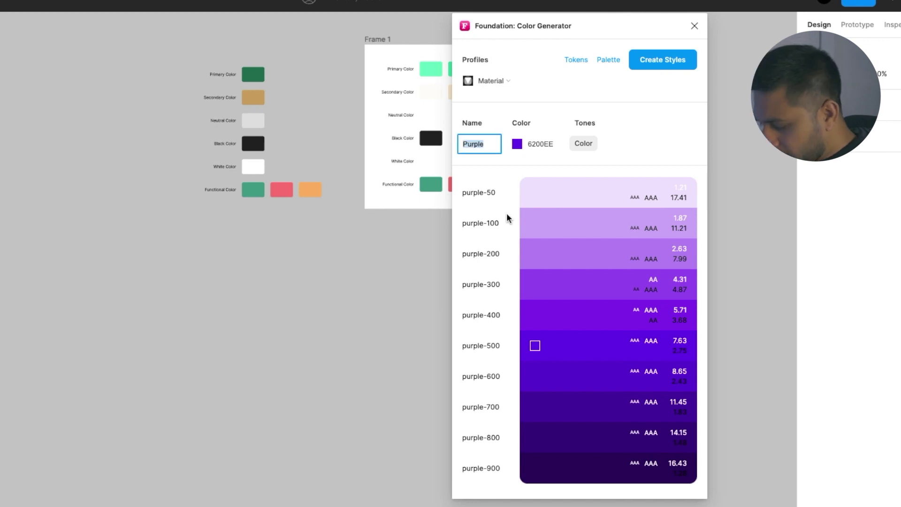
text(Pr)
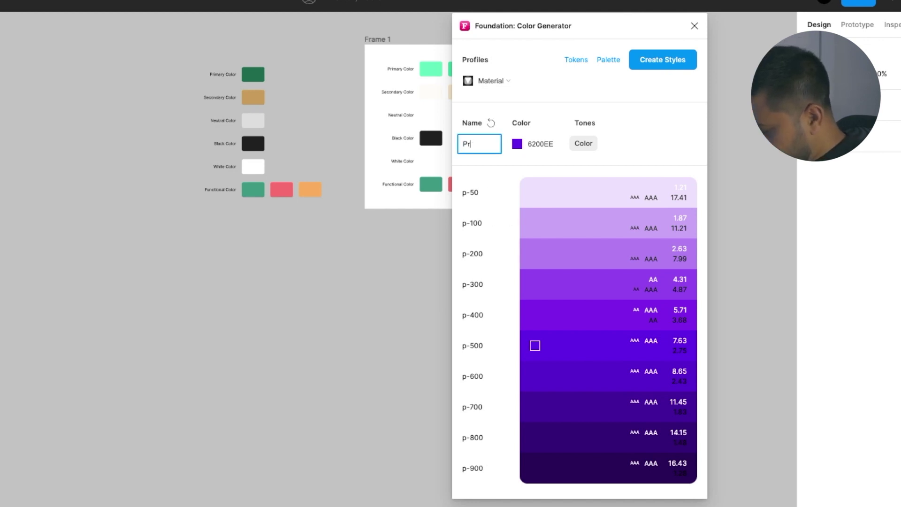
text(imary)
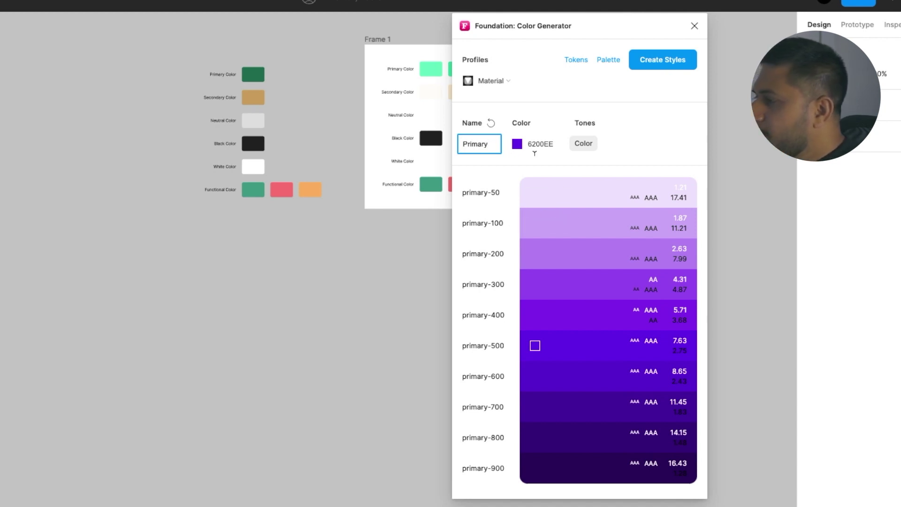
Sample the base palette's green Primary Color swatch as the generator's color, 2D7659.
click(518, 145)
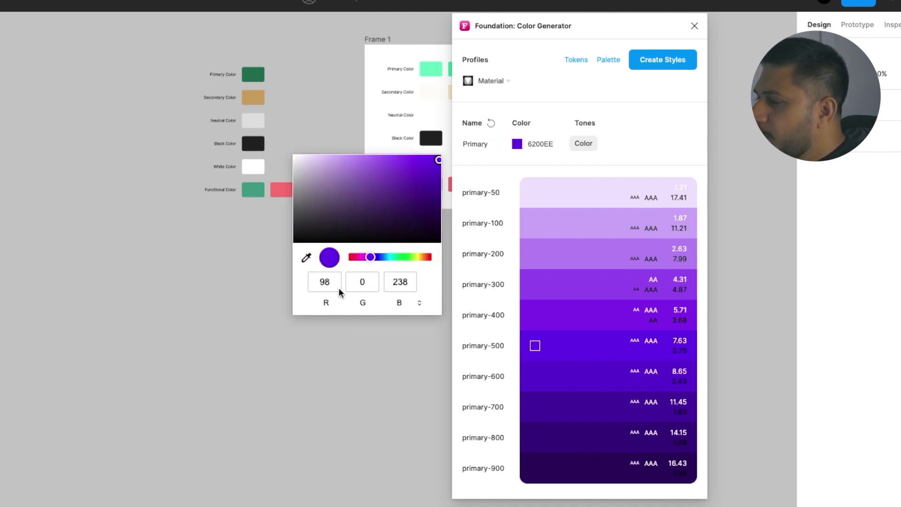
click(306, 259)
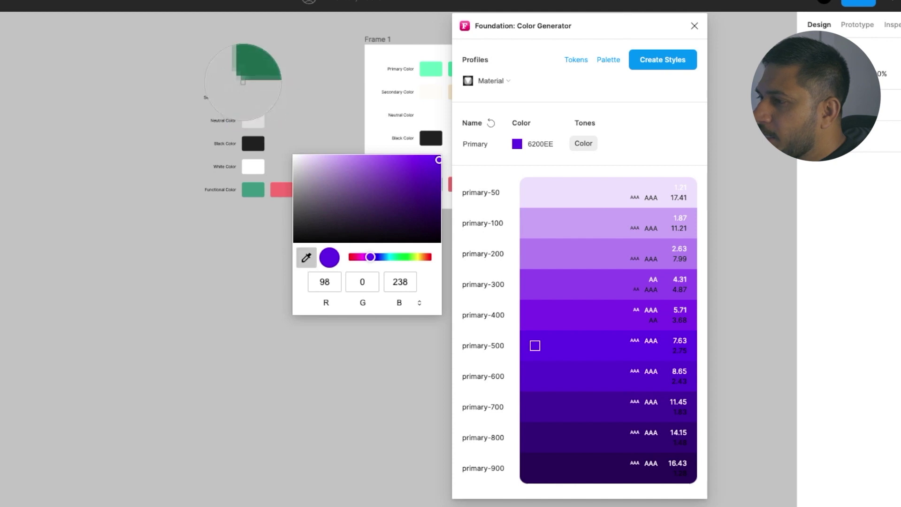
click(249, 77)
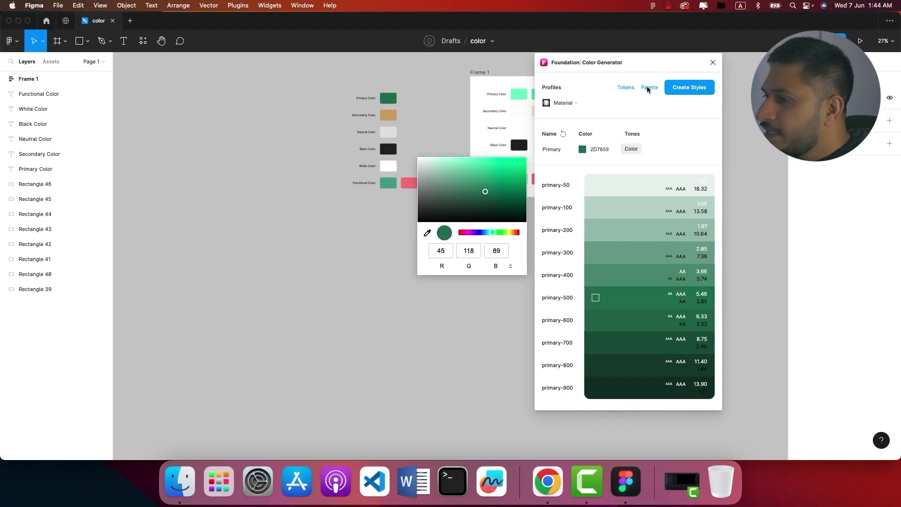
Generate the Primary palette frame on the canvas and move it to empty space below the base palette.
click(648, 89)
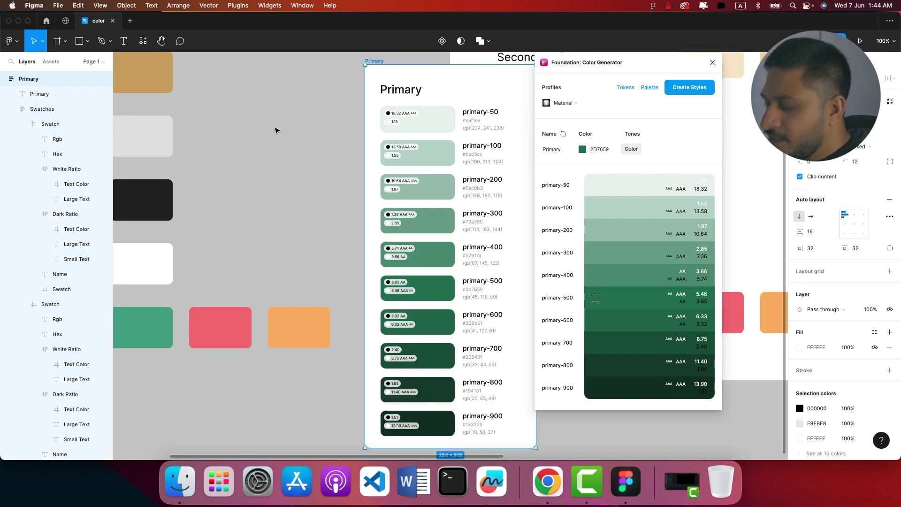
scroll(275, 131, down, 5)
scroll(284, 162, down, 5)
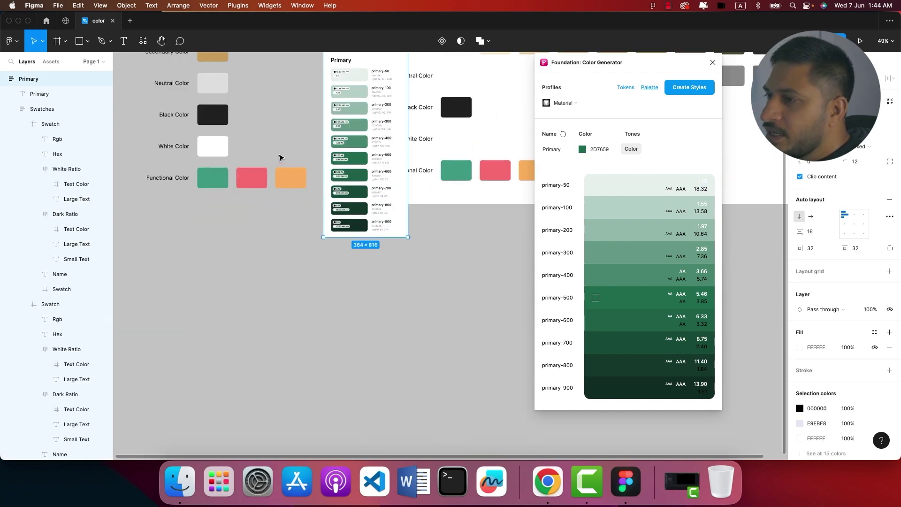
click(283, 163)
scroll(289, 146, down, 2)
click(332, 62)
drag(334, 62, 180, 245)
scroll(343, 260, left, 3)
scroll(342, 261, down, 1)
scroll(233, 325, up, 5)
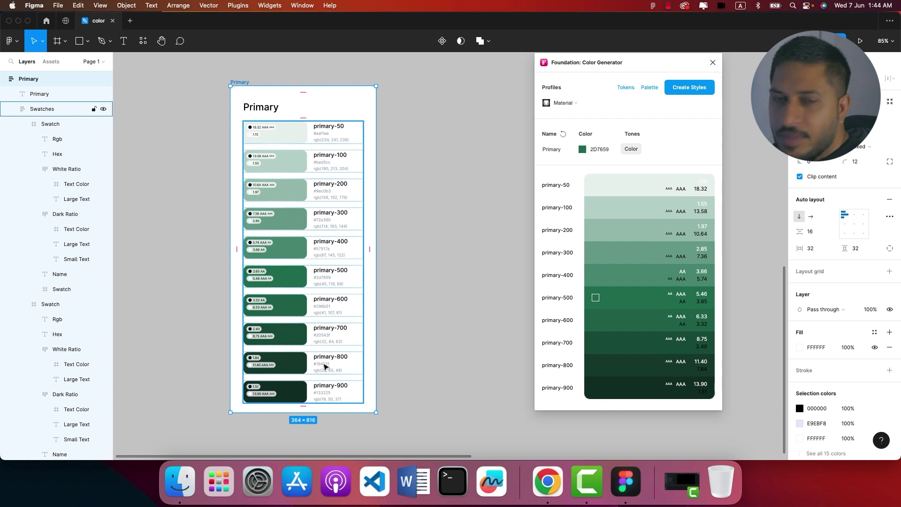
click(418, 225)
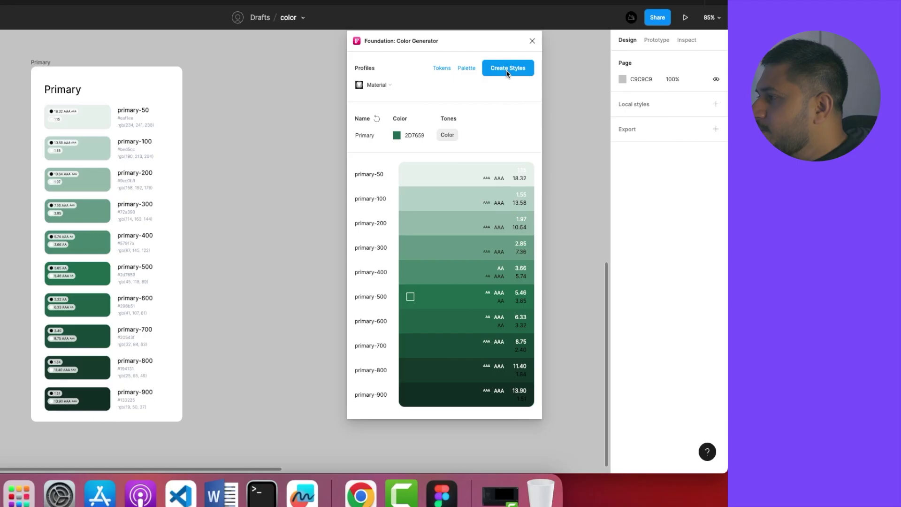
Create local color styles from the generated Primary shades, and open the primary-500 style for editing.
click(508, 71)
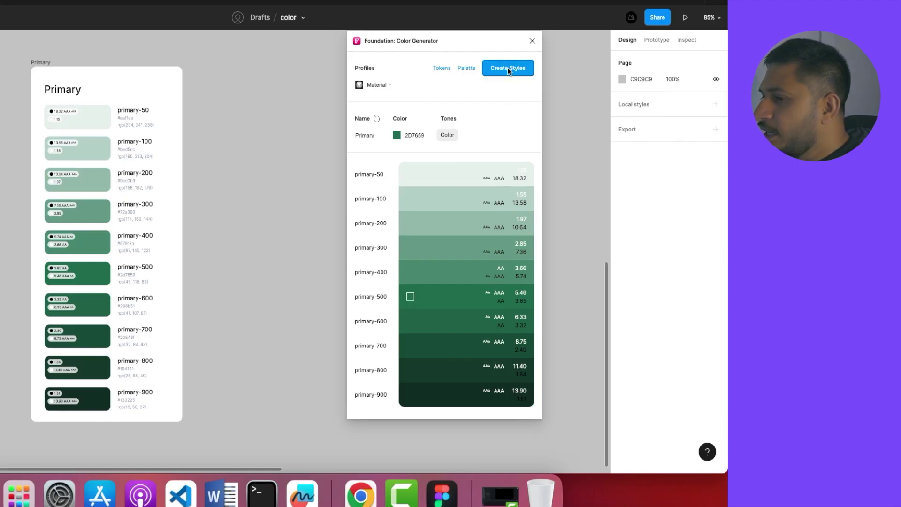
click(100, 102)
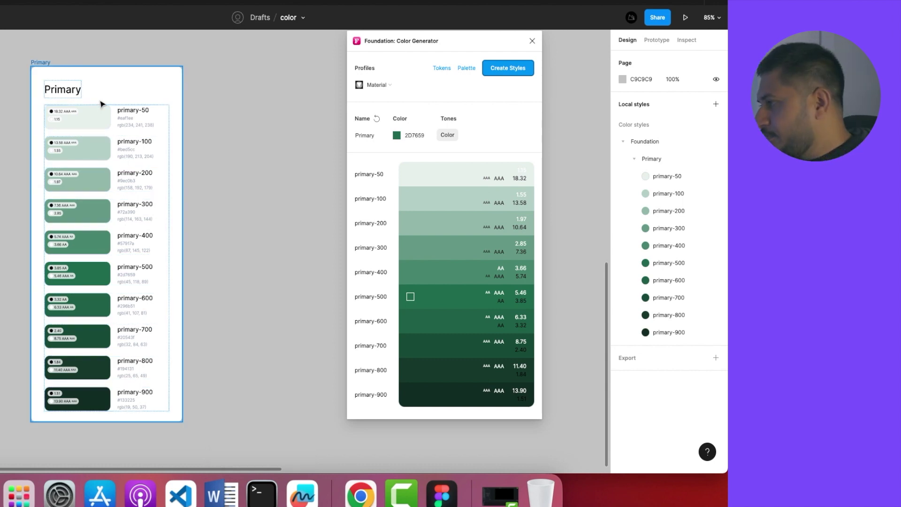
click(633, 161)
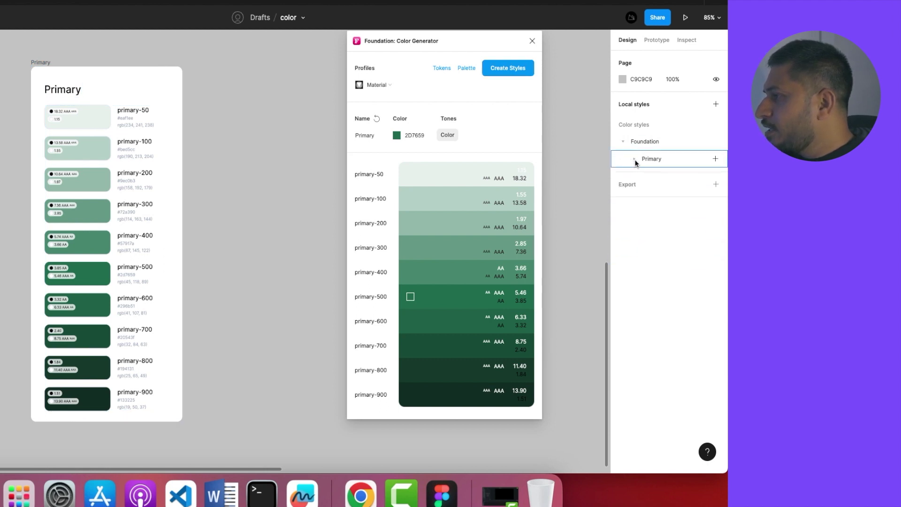
click(634, 160)
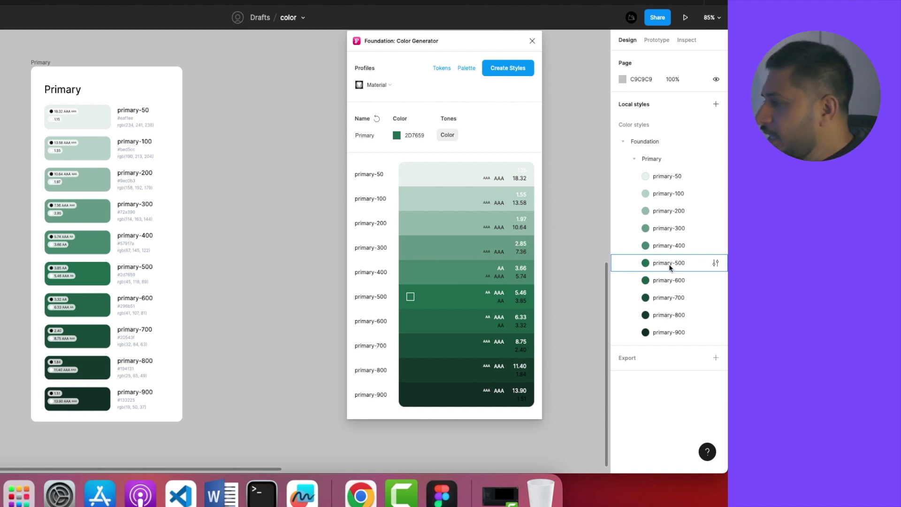
click(713, 263)
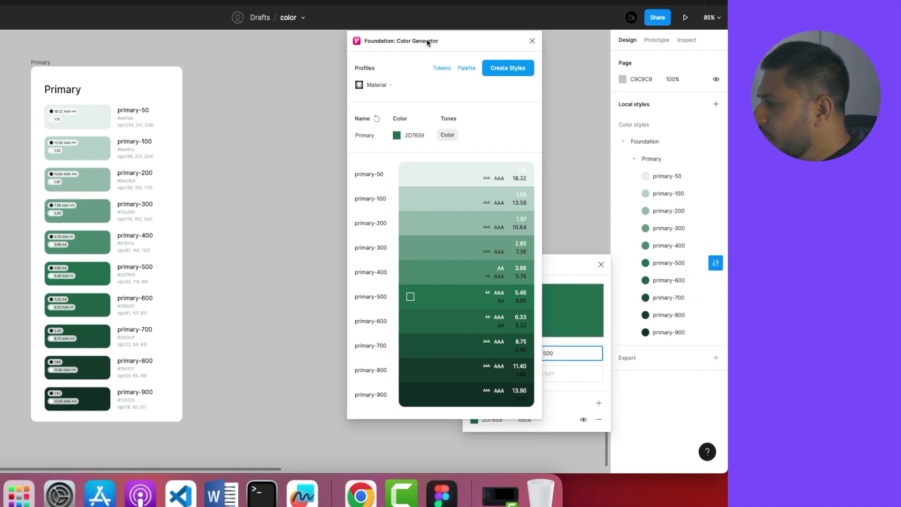
Rename the primary-500 color style as primary, moving the generator window out of the way.
drag(427, 42, 267, 41)
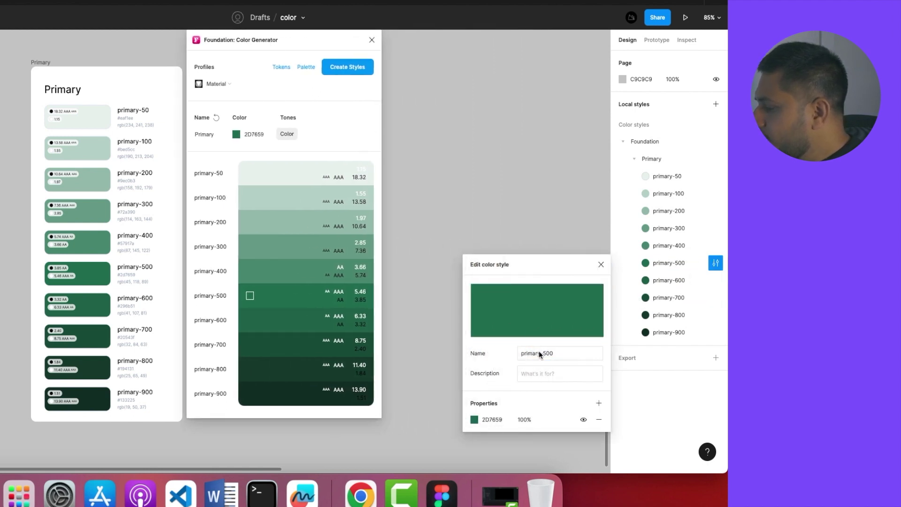
drag(538, 353, 563, 354)
key(BackSpace)
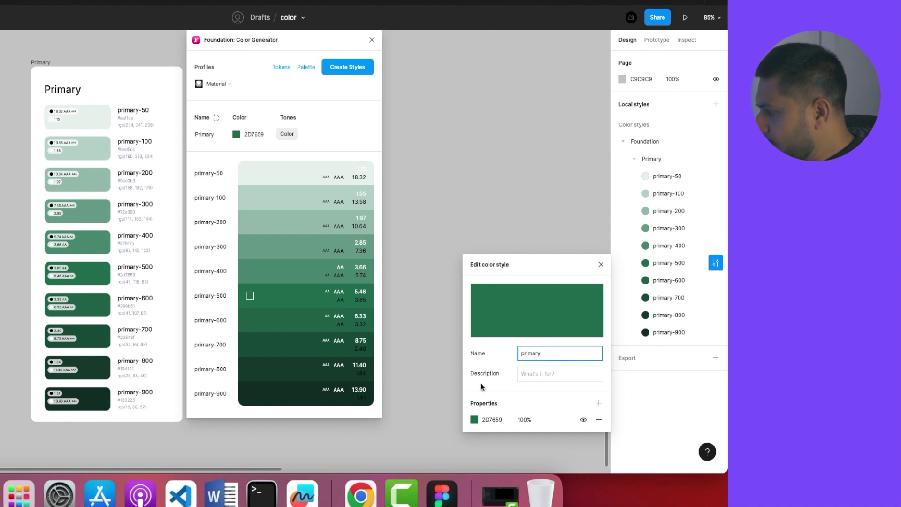
key(Escape)
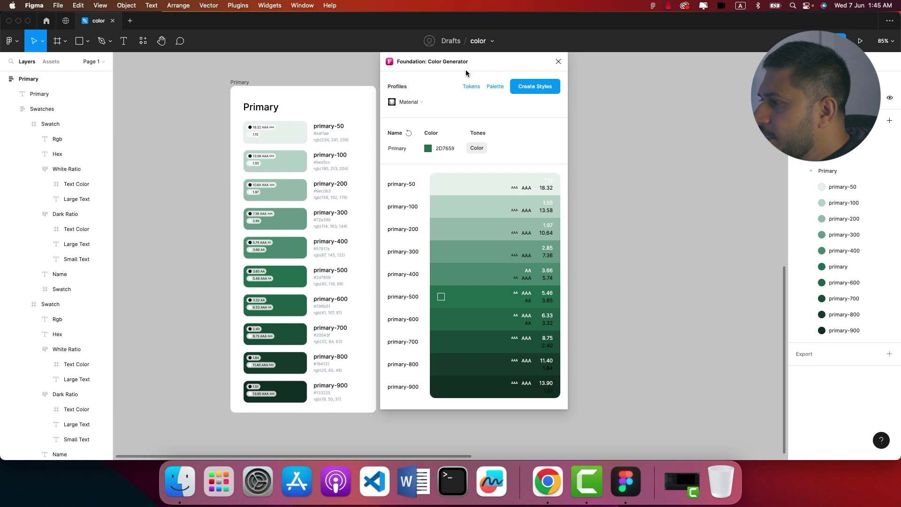
Duplicate the Primary palette frame beside the original and rename the copy as Primary Tokens.
drag(275, 49, 466, 55)
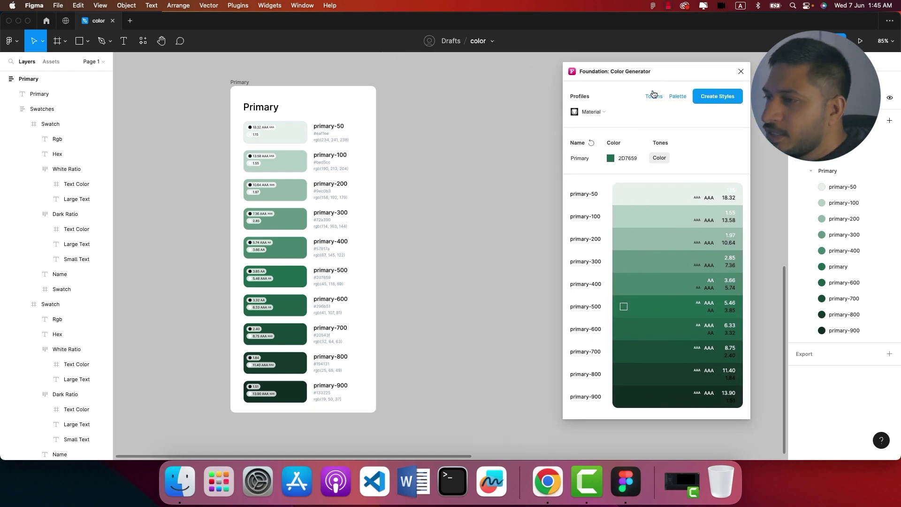
click(324, 111)
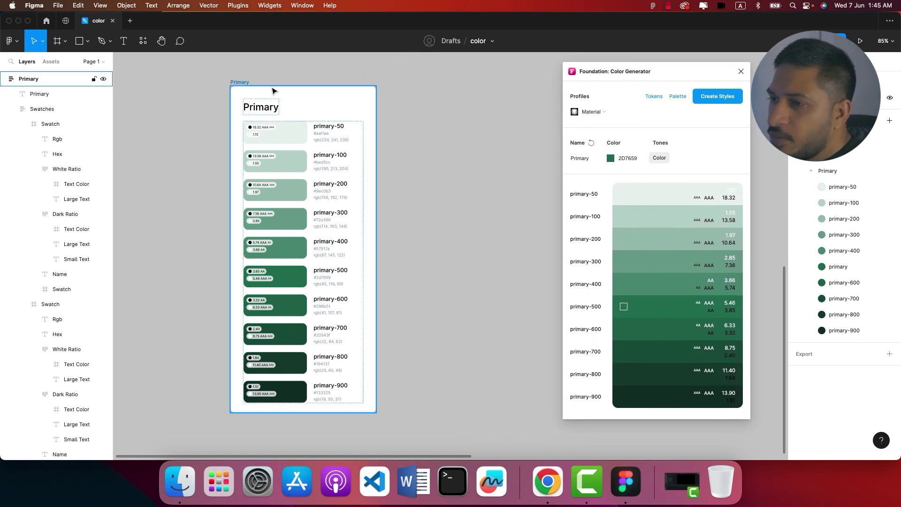
drag(237, 83, 334, 83)
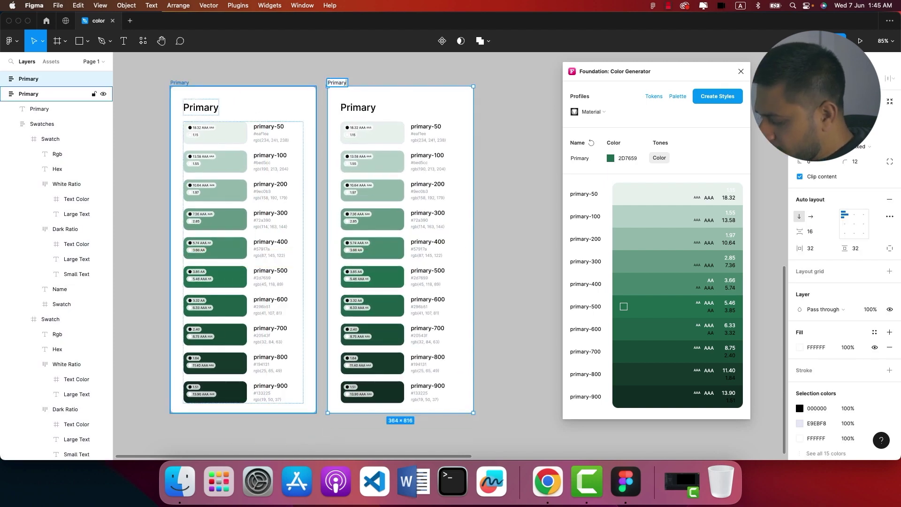
text(Tokens)
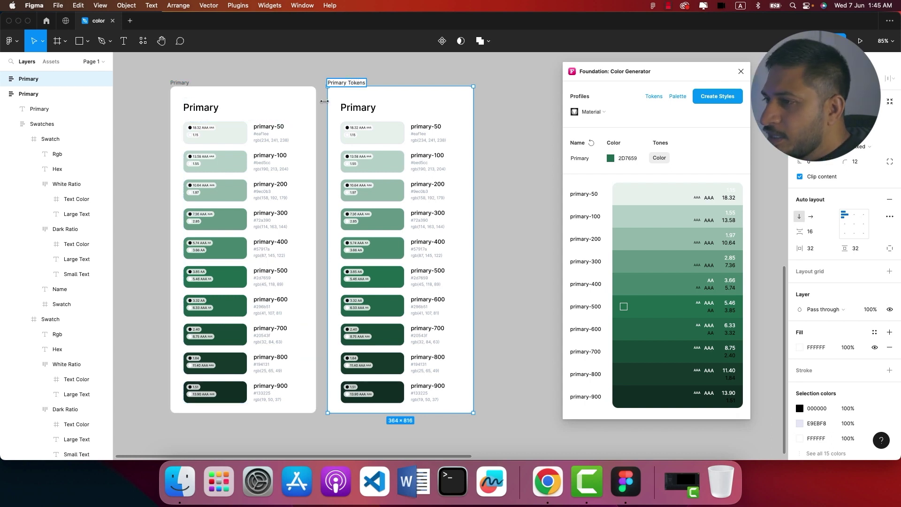
Replace the copied frame's heading text with Primary Tokens.
key(super+c)
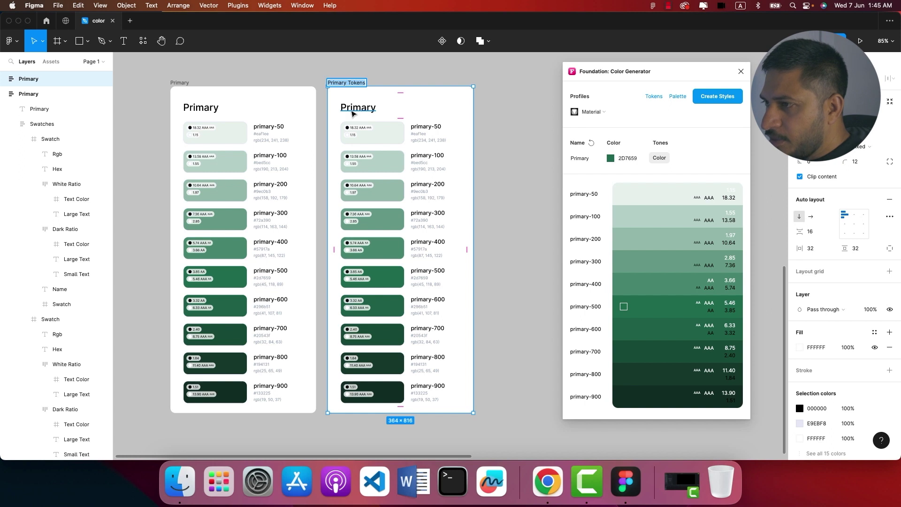
click(361, 106)
double_click(357, 107)
key(super+v)
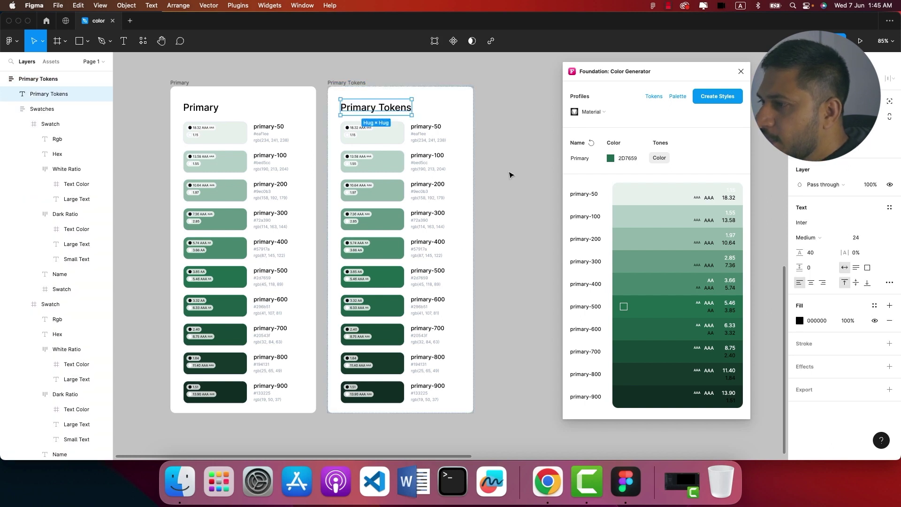
click(507, 174)
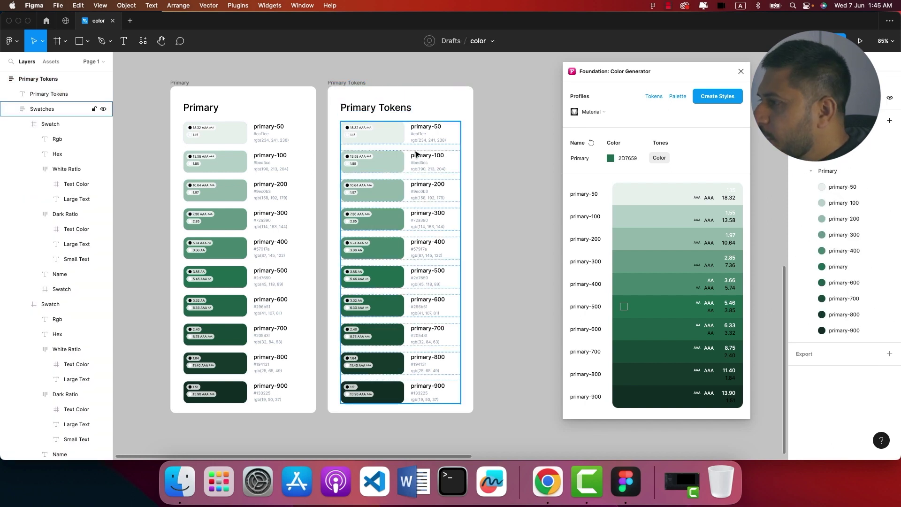
Copy the generator's Primary color tokens and delete the swatches group from the Primary Tokens frame.
click(655, 99)
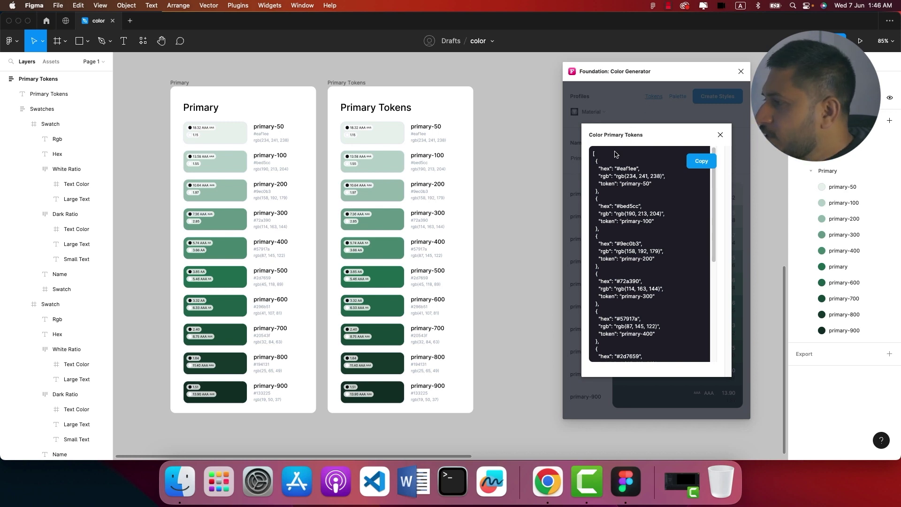
click(700, 162)
click(394, 157)
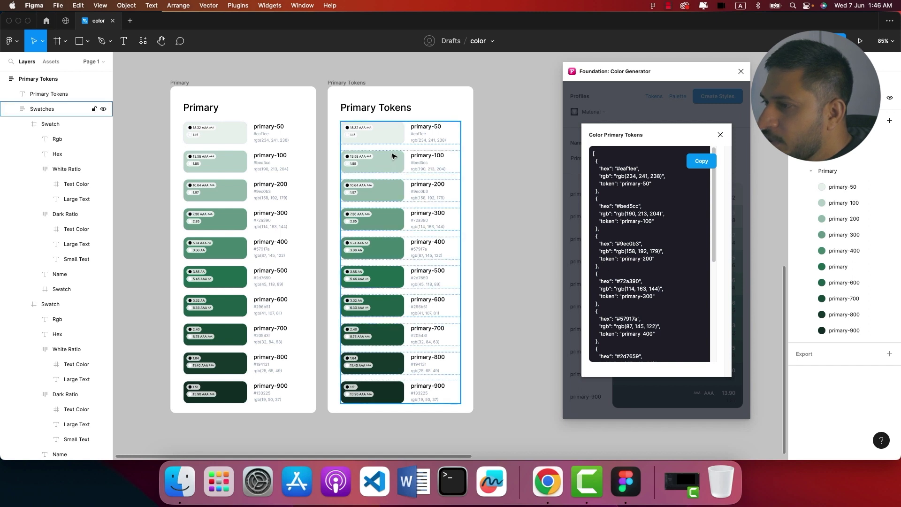
click(371, 137)
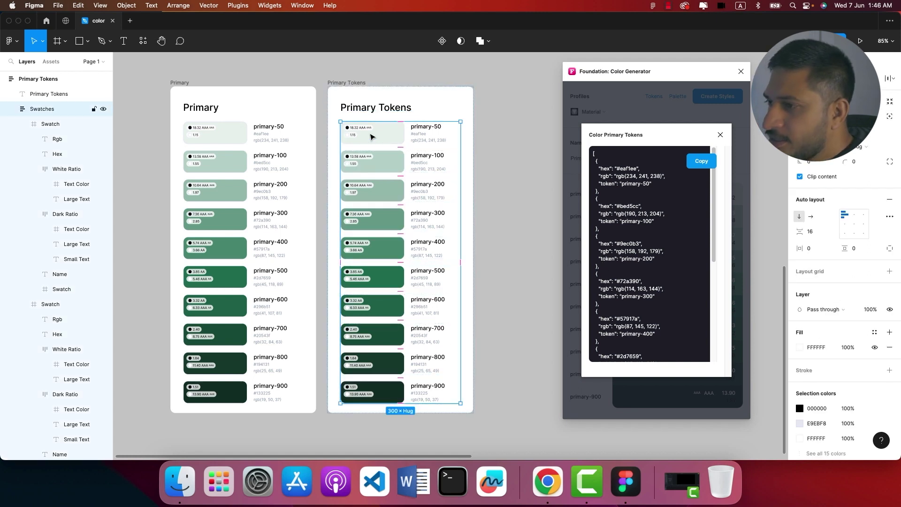
key(Delete)
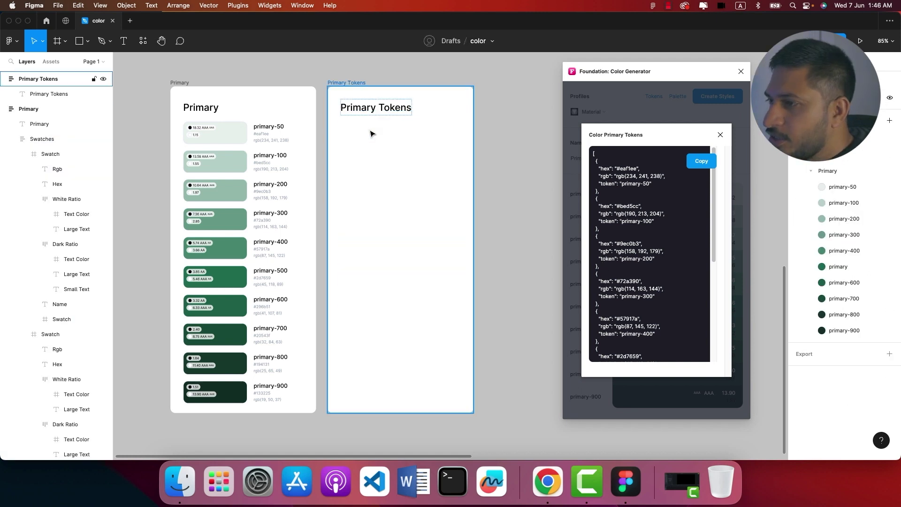
Change the Primary Tokens frame's fill to black, 000000, keeping the generator window clear of the frame.
click(437, 193)
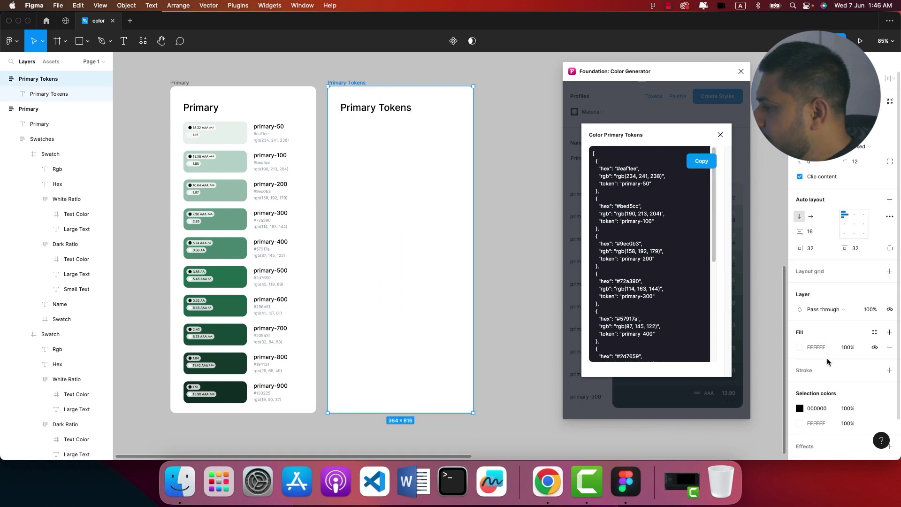
click(874, 331)
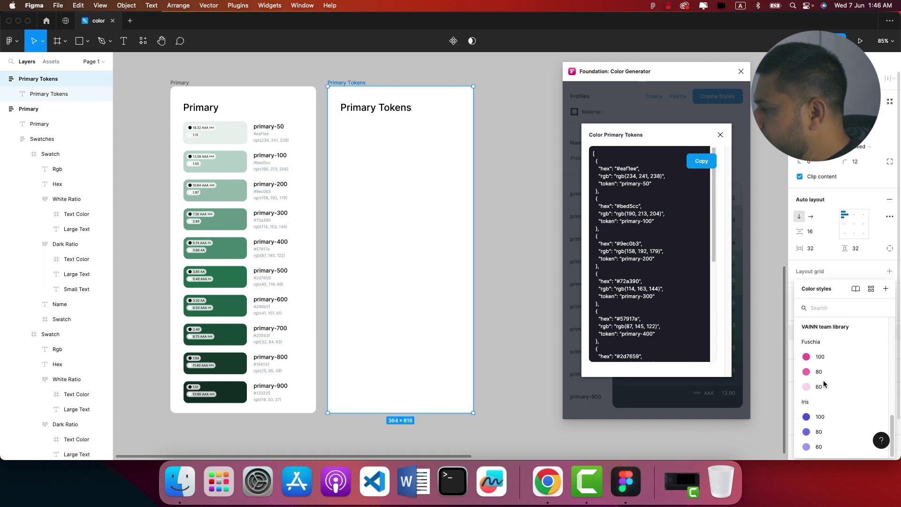
click(799, 347)
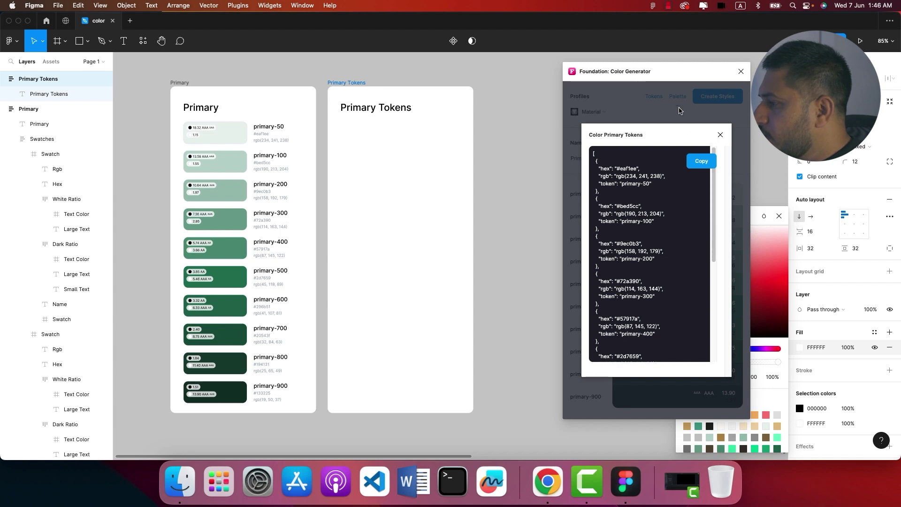
drag(671, 73, 564, 70)
drag(703, 322, 647, 339)
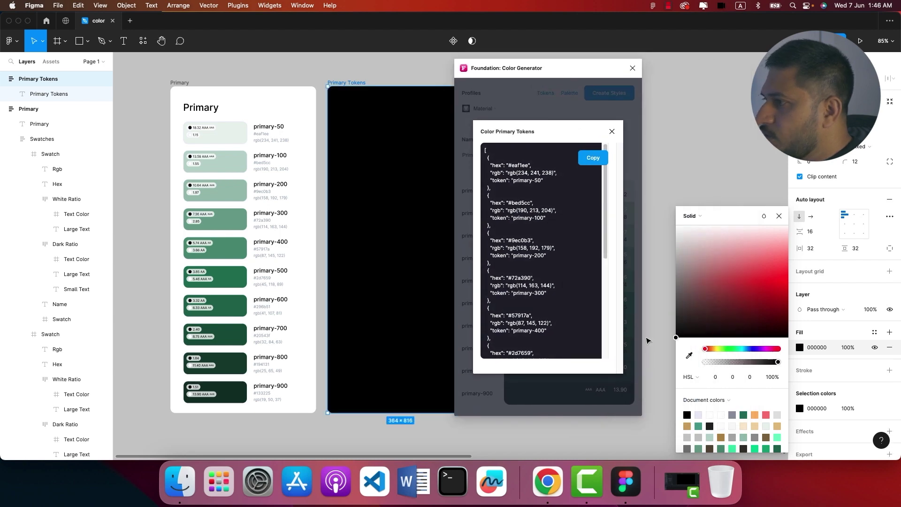
drag(543, 71, 611, 74)
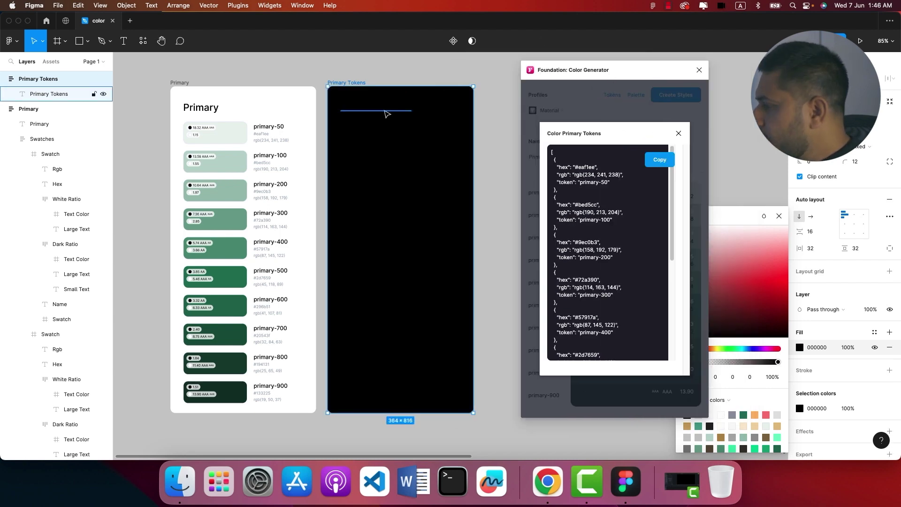
Set the Primary Tokens heading's fill to white, FFFFFF, and move the generator window back beside the frames.
click(387, 114)
click(799, 320)
click(742, 273)
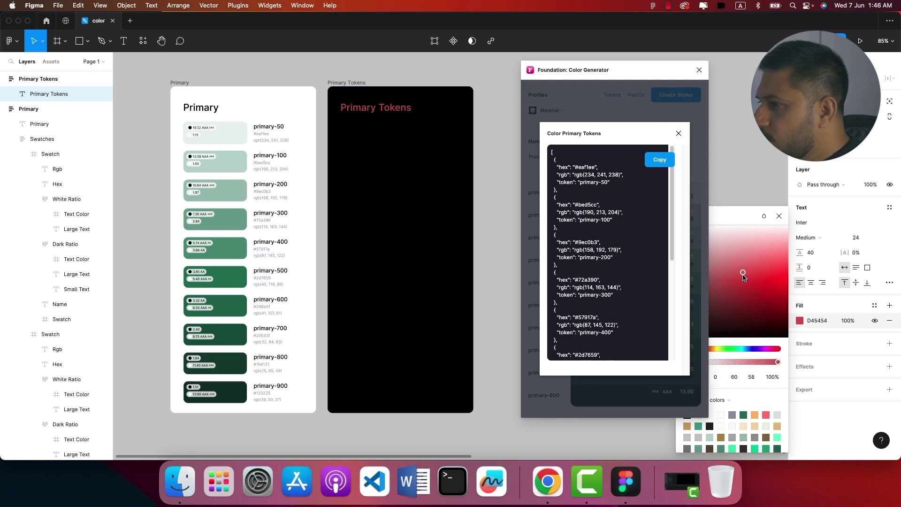
click(748, 235)
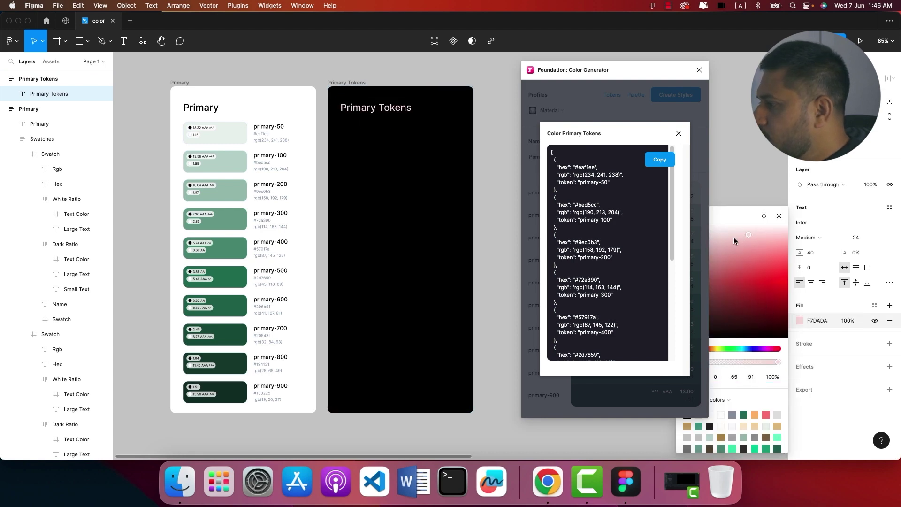
drag(734, 241, 671, 237)
drag(650, 68, 525, 244)
drag(687, 240, 671, 215)
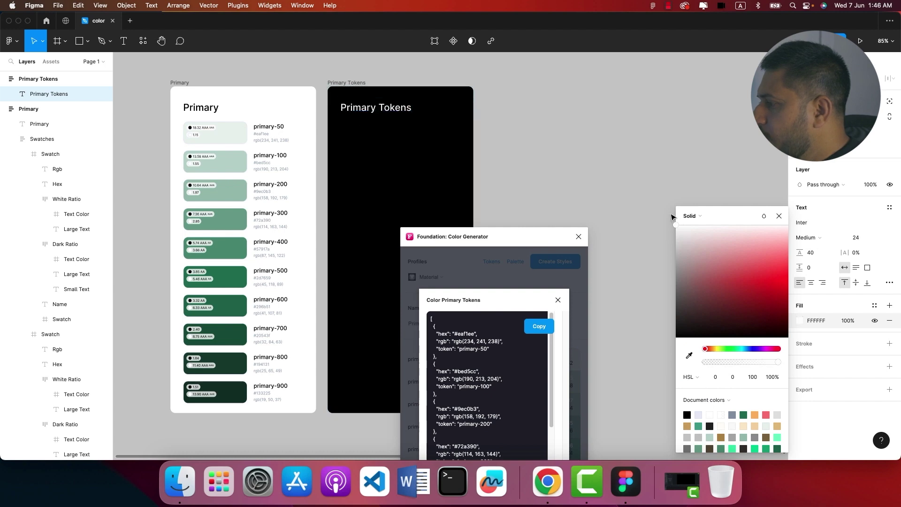
click(778, 217)
drag(516, 229, 693, 55)
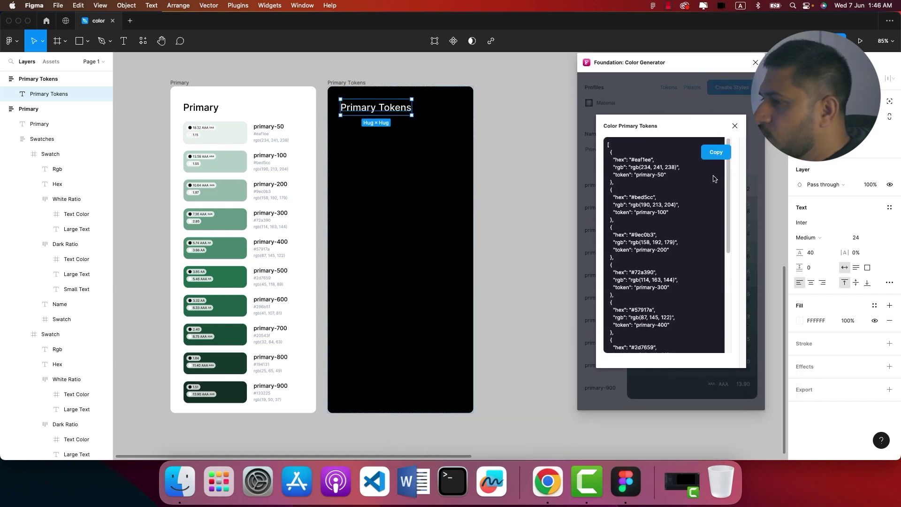
Add a text box of about 294 × 631 below the Primary Tokens heading and paste the copied tokens into it.
click(540, 196)
click(124, 41)
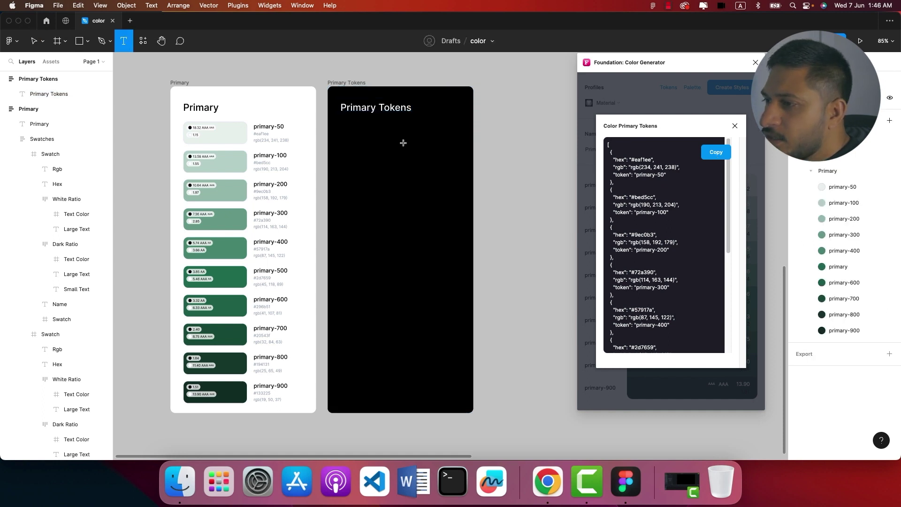
drag(340, 121, 458, 374)
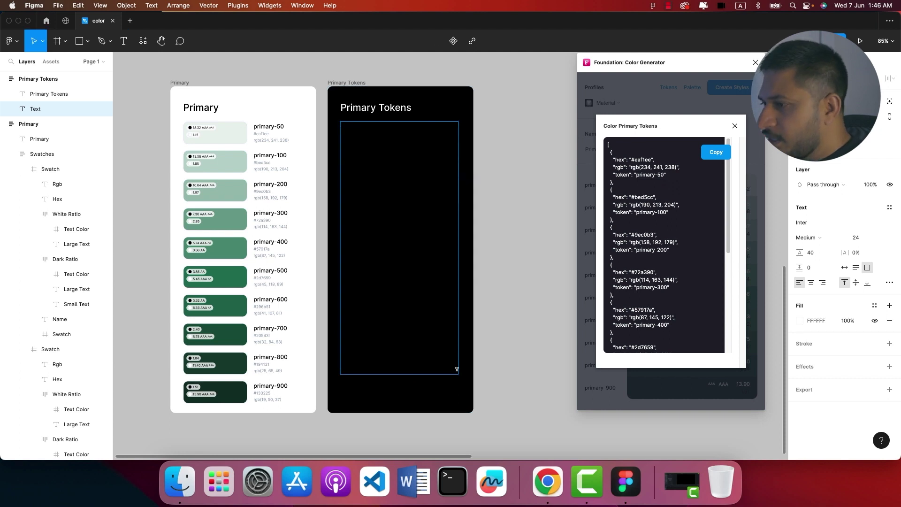
key(super+v)
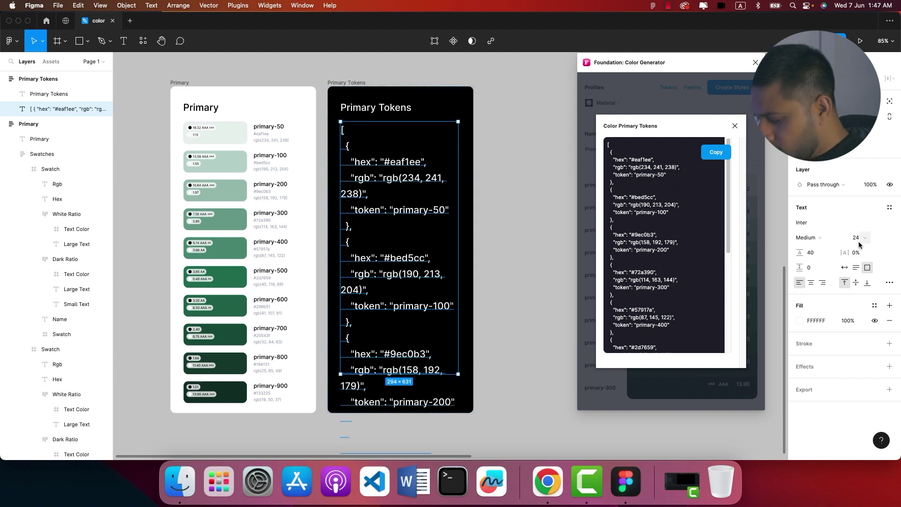
Set the pasted token text's font size to 12 and its line height to Auto.
click(856, 237)
text(12)
key(Return)
key(Escape)
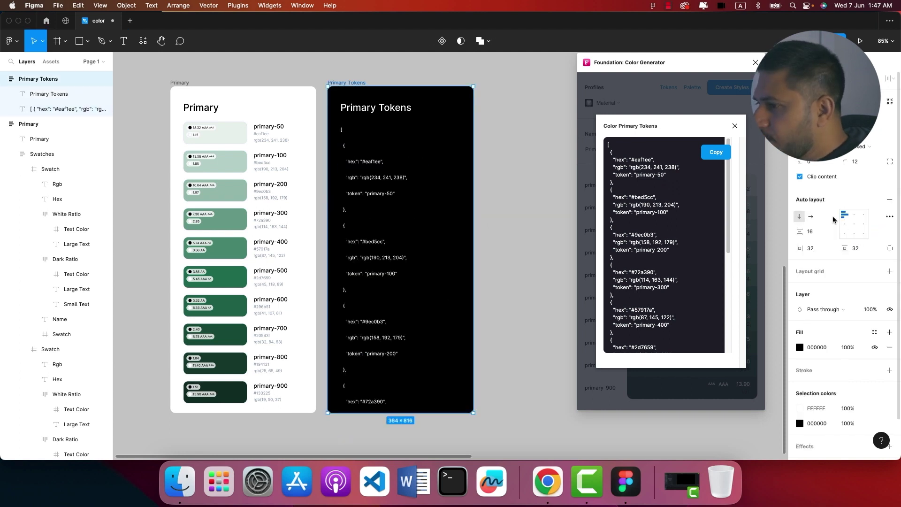
click(387, 196)
click(820, 257)
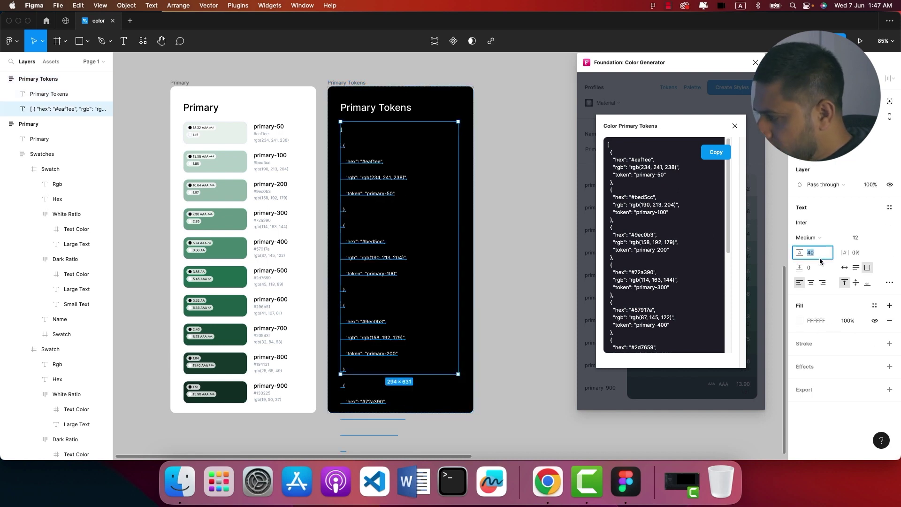
text(a)
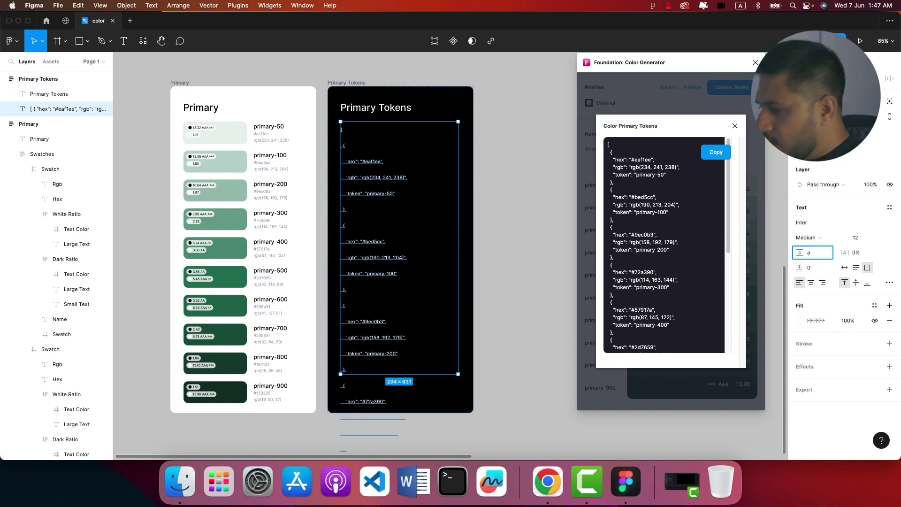
text(uto)
key(Return)
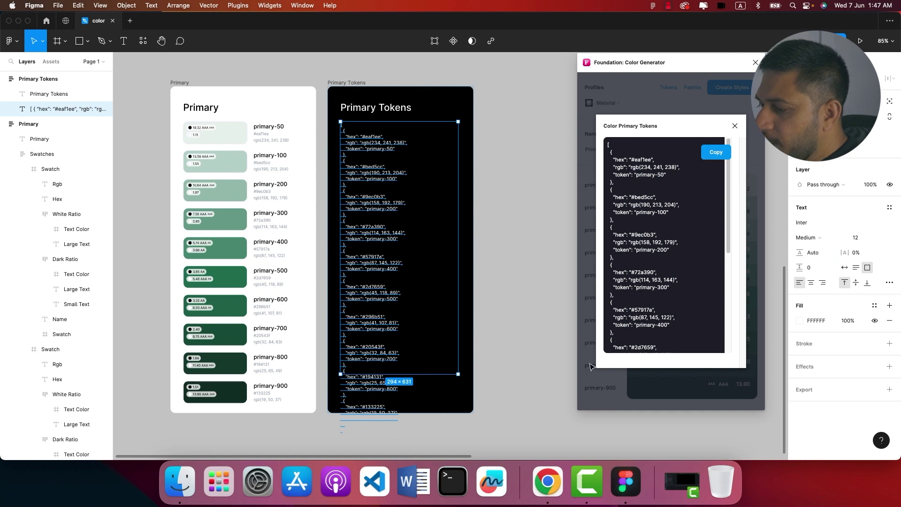
Extend the Primary Tokens frame downward to a height of about 900 so it holds the whole token list.
click(523, 369)
scroll(517, 352, down, 3)
click(439, 350)
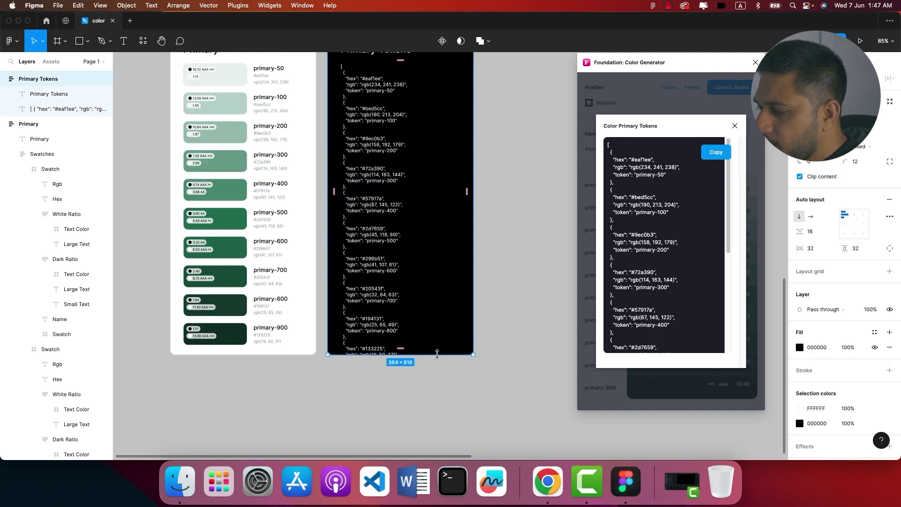
drag(437, 353, 433, 387)
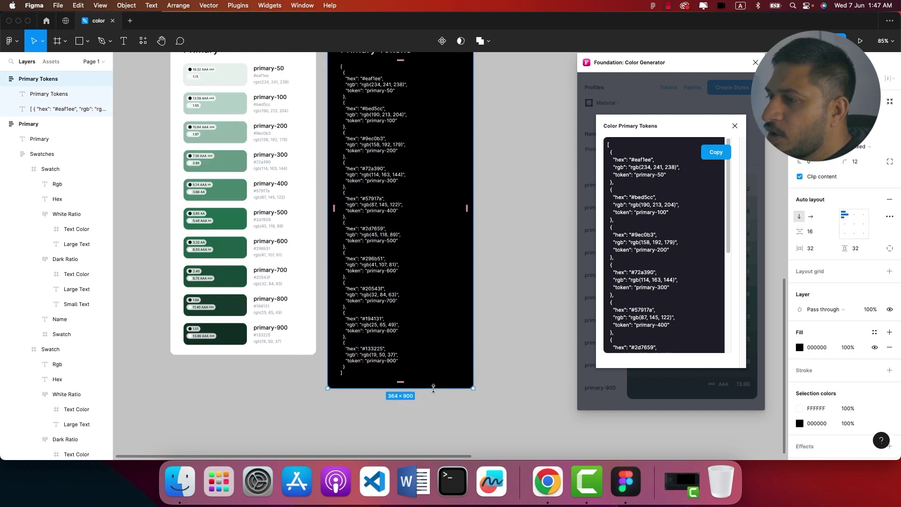
click(490, 341)
scroll(491, 341, up, 2)
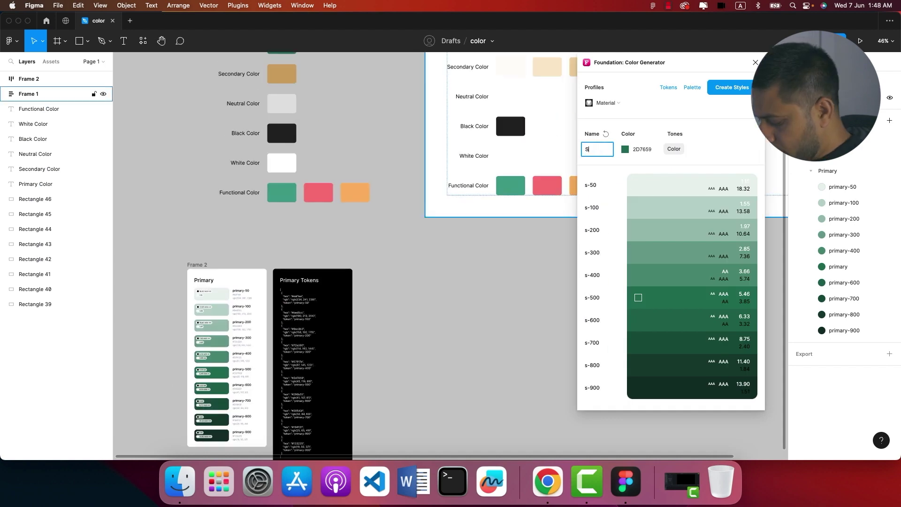
Create color styles named Secondary in the generator from the base palette's Secondary Color swatch, CDA560.
text(econdary)
click(35, 289)
click(732, 88)
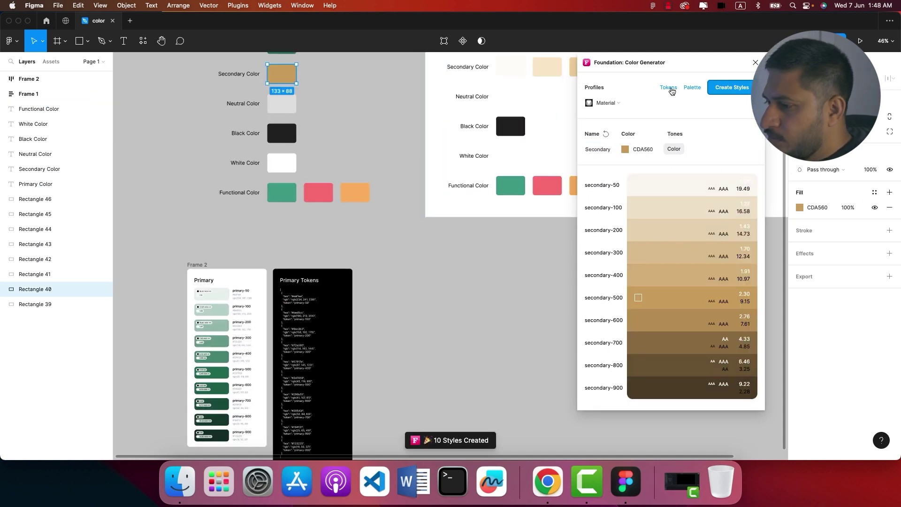
Generate the Secondary palette frame and duplicate the Primary Tokens frame to its right in the palette row.
click(692, 88)
scroll(328, 282, down, 5)
click(315, 220)
scroll(310, 177, up, 5)
key(super+d)
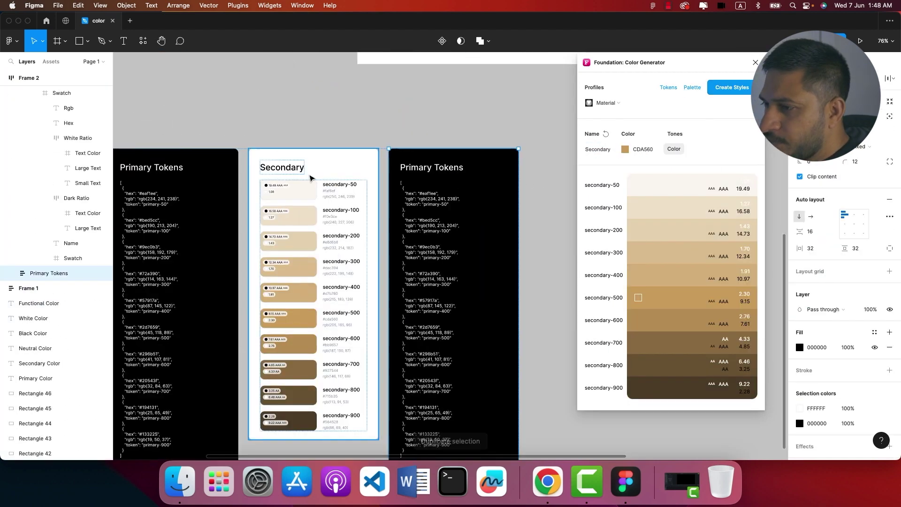
Retitle the duplicated Primary Tokens card beside the Secondary palette as Secondary Tokens.
scroll(310, 178, up, 1)
double_click(408, 166)
text(Secondary)
Copy the Secondary color's tokens from the generator and replace the Secondary Tokens card's list with them.
click(668, 87)
click(716, 152)
click(457, 301)
key(Return)
key(super+a)
key(super+v)
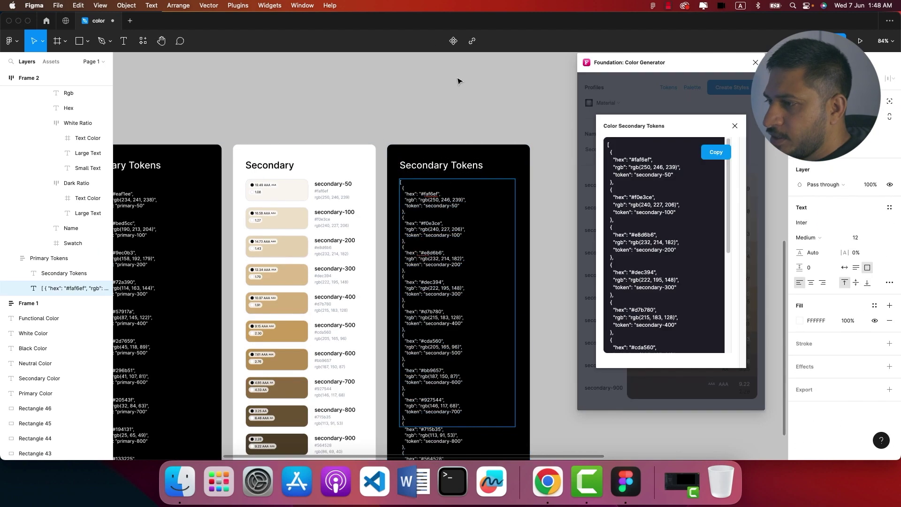
click(458, 81)
Select the base palette's Neutral Color swatch and set the generator's color name to Neutral.
scroll(457, 81, down, 5)
click(234, 134)
double_click(596, 149)
text(Neutral Color)
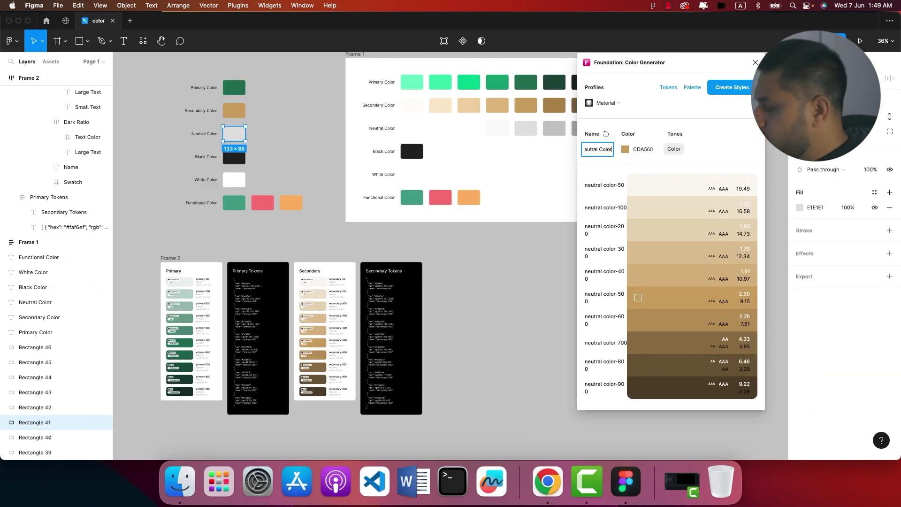
key(BackSpace)
key(BackSpace)
key(BackSpace)
key(BackSpace)
key(BackSpace)
key(BackSpace)
Sample the Neutral Color swatch, E1E1E1, as the generator's base color and create the Neutral color styles.
click(625, 150)
click(473, 233)
click(234, 136)
click(732, 87)
Generate the Neutral palette frame, place it at the end of the palette row, and duplicate the Secondary Tokens card after it.
click(692, 87)
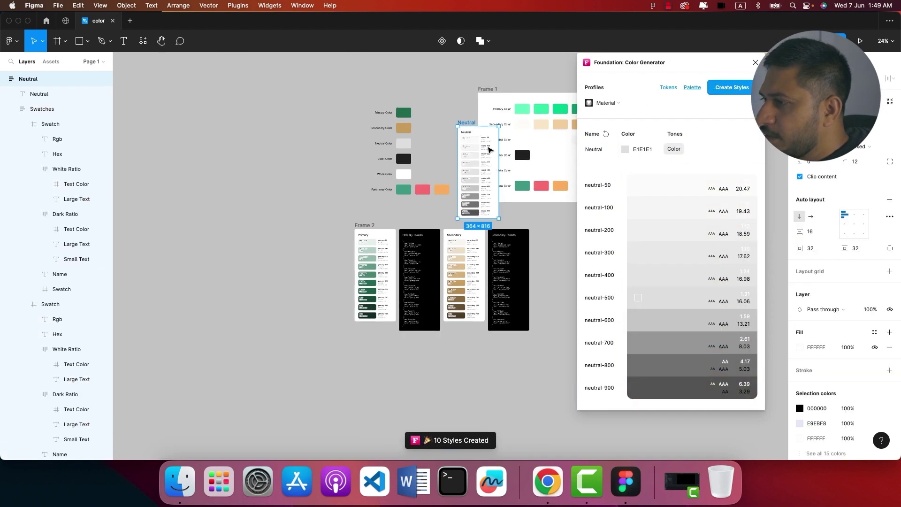
drag(488, 149, 549, 279)
click(508, 279)
key(super+d)
Retitle the duplicated token card beside the Neutral palette as Neutral Tokens.
scroll(489, 236, up, 10)
double_click(423, 183)
text(Neutral)
Replace the Neutral Tokens card's list with the generator's Neutral tokens and move the generator window clear of the palette row.
click(668, 87)
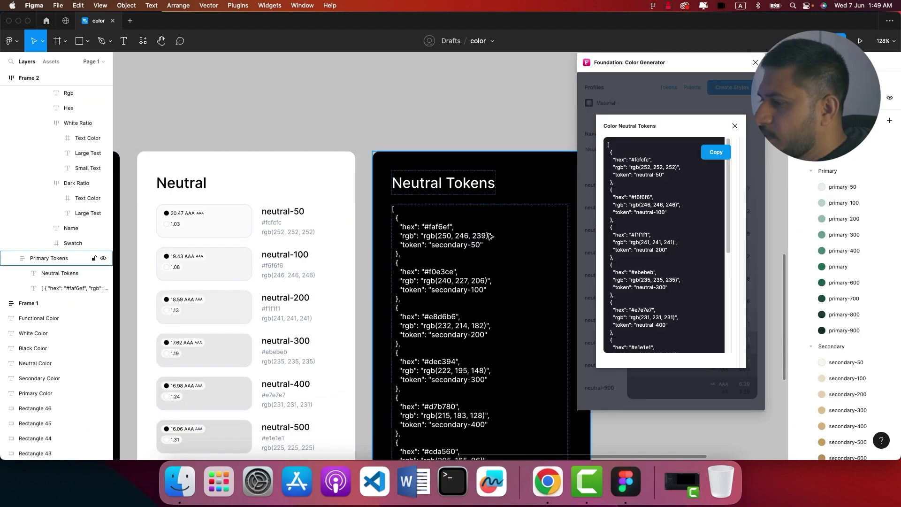
key(super+v)
scroll(489, 235, down, 10)
drag(615, 62, 696, 65)
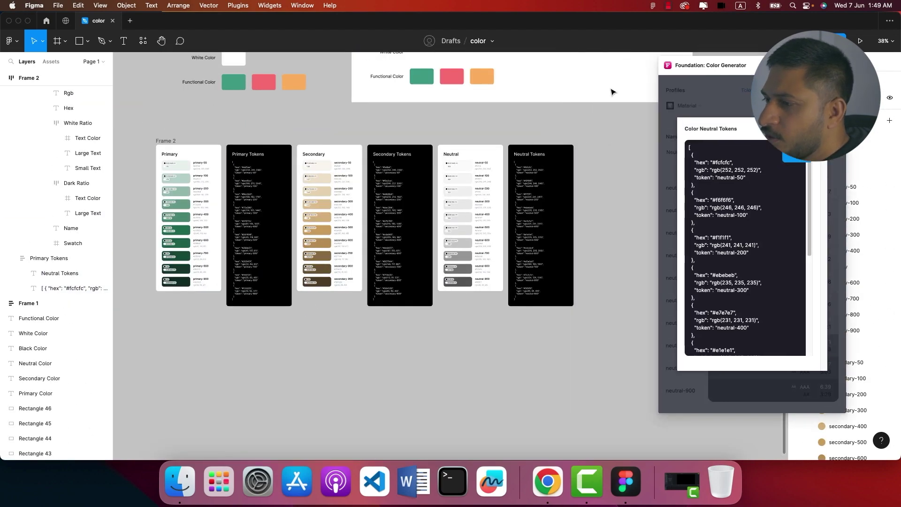
scroll(270, 181, up, 3)
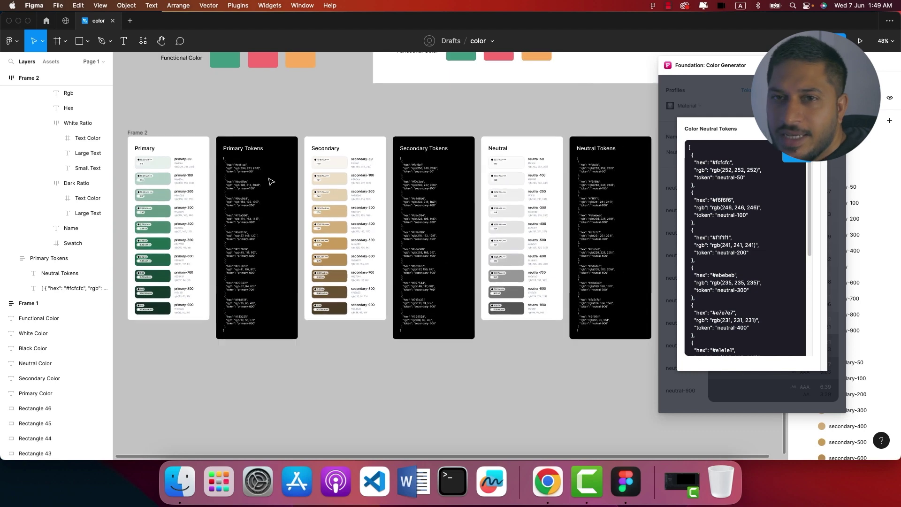